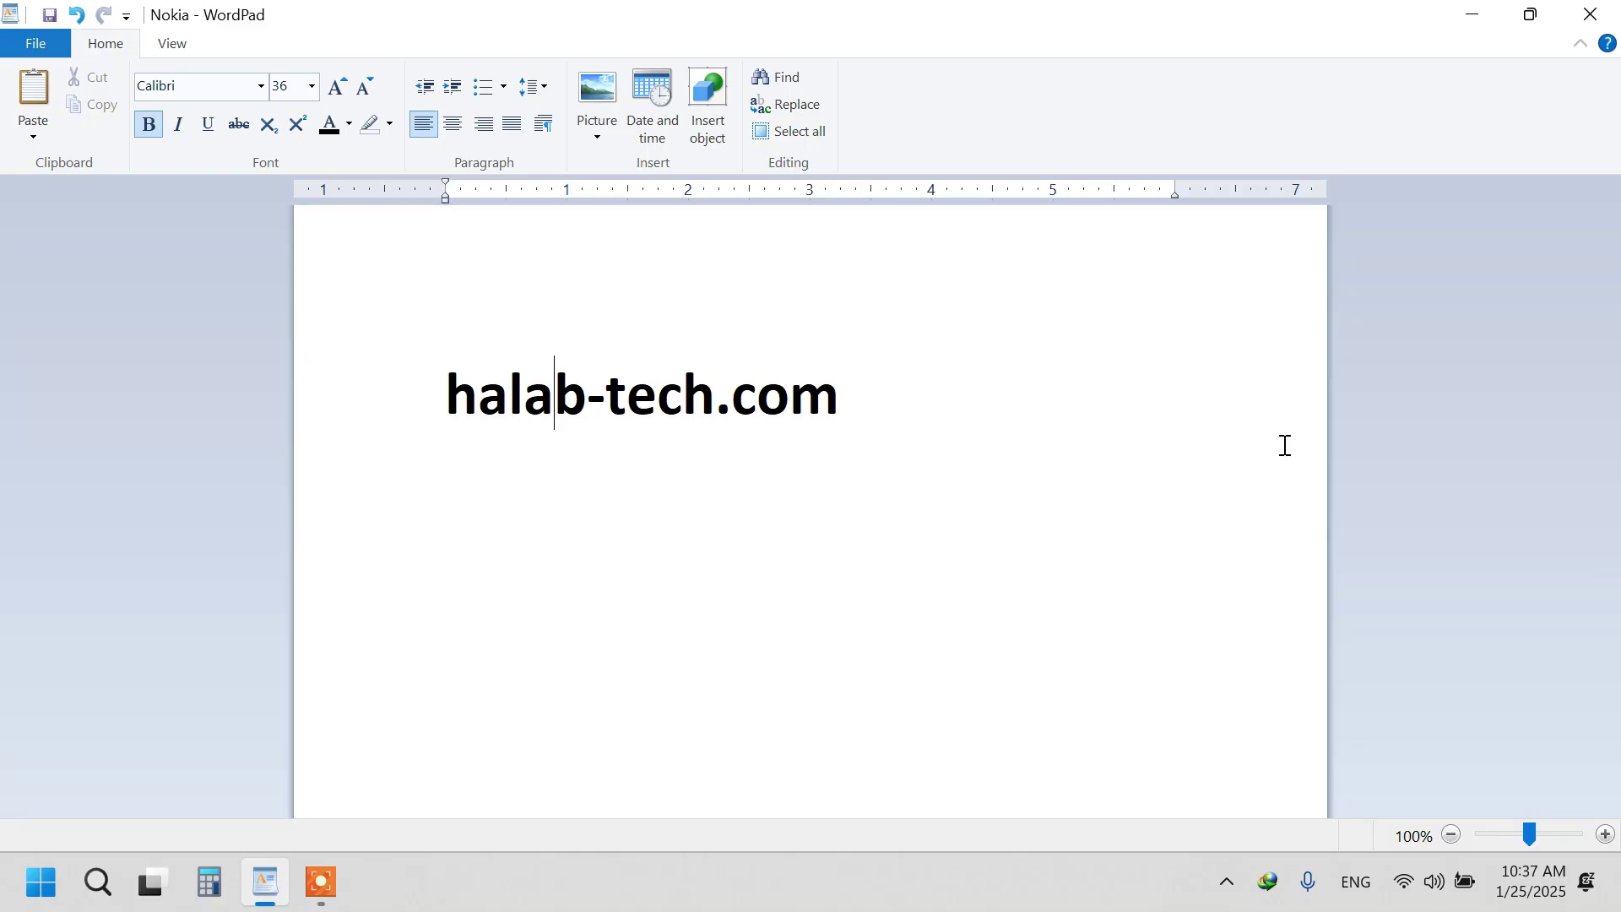
Close the Nokia document in WordPad without saving, then launch Google Chrome.
click(1589, 14)
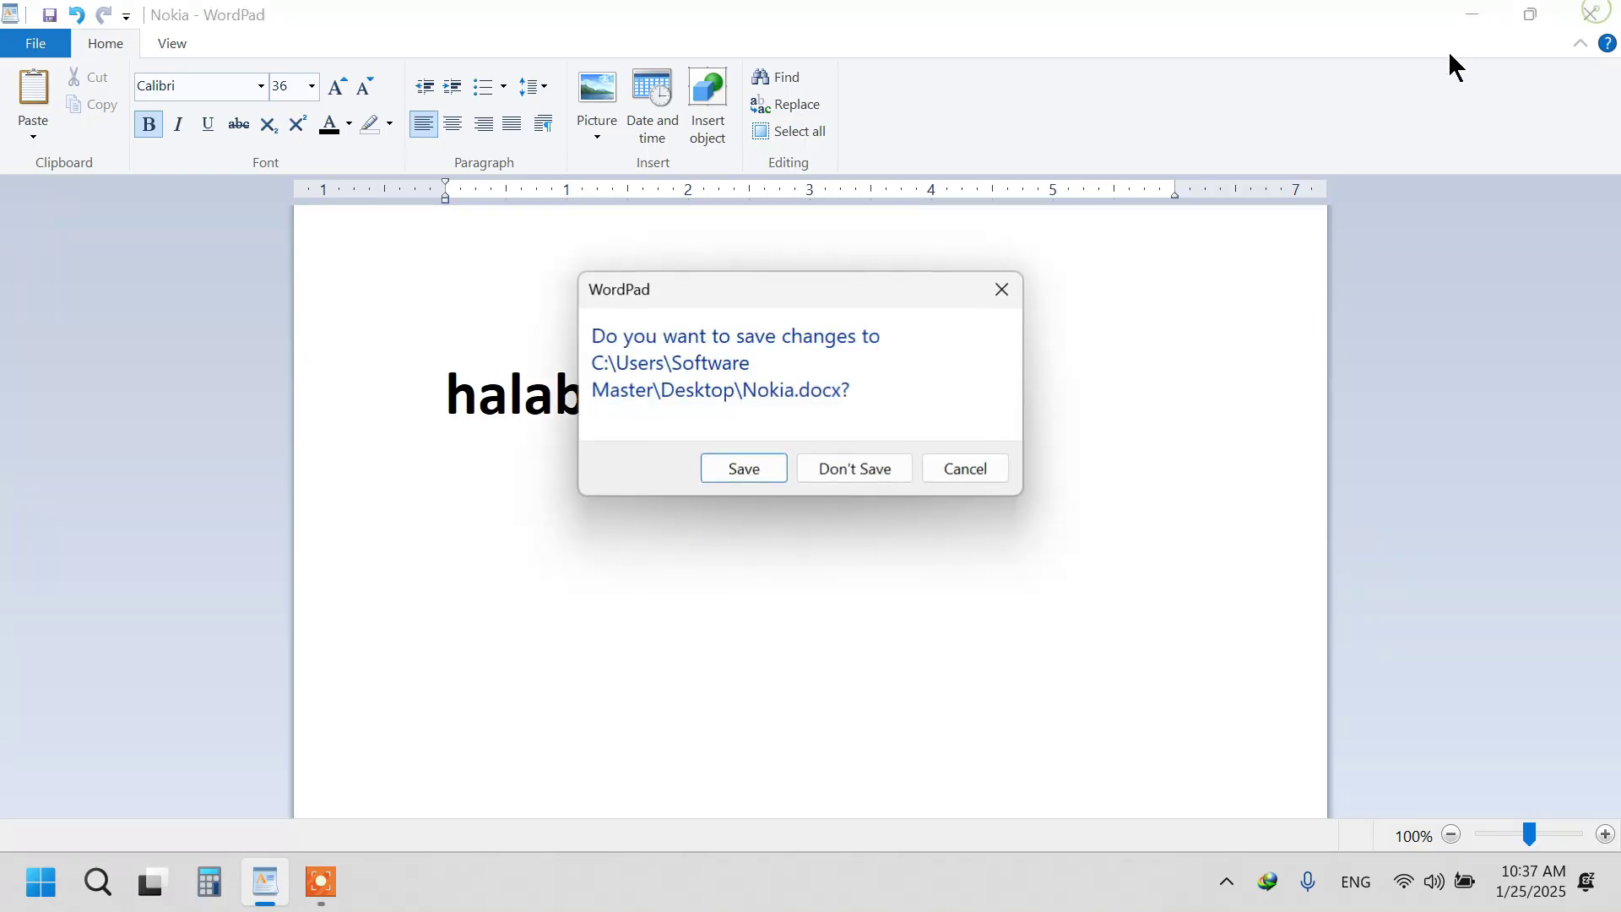
click(849, 465)
double_click(78, 466)
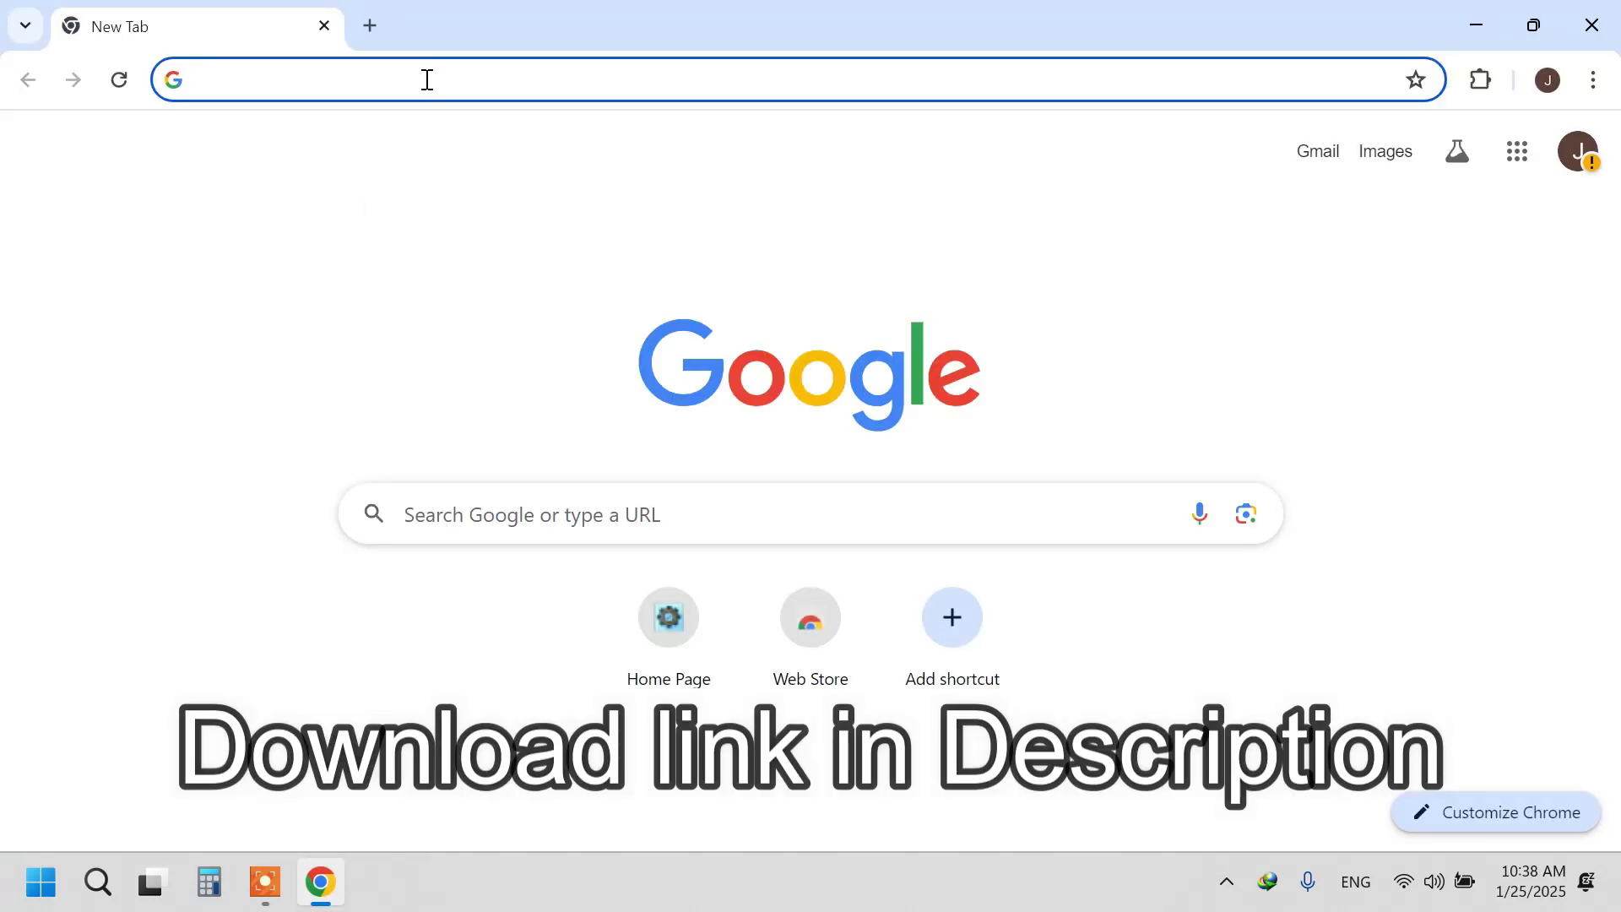
text(TECNO BG6)
Search Google for 'halab tech' and open the Halab Tech Support home page.
key(BackSpace)
key(BackSpace)
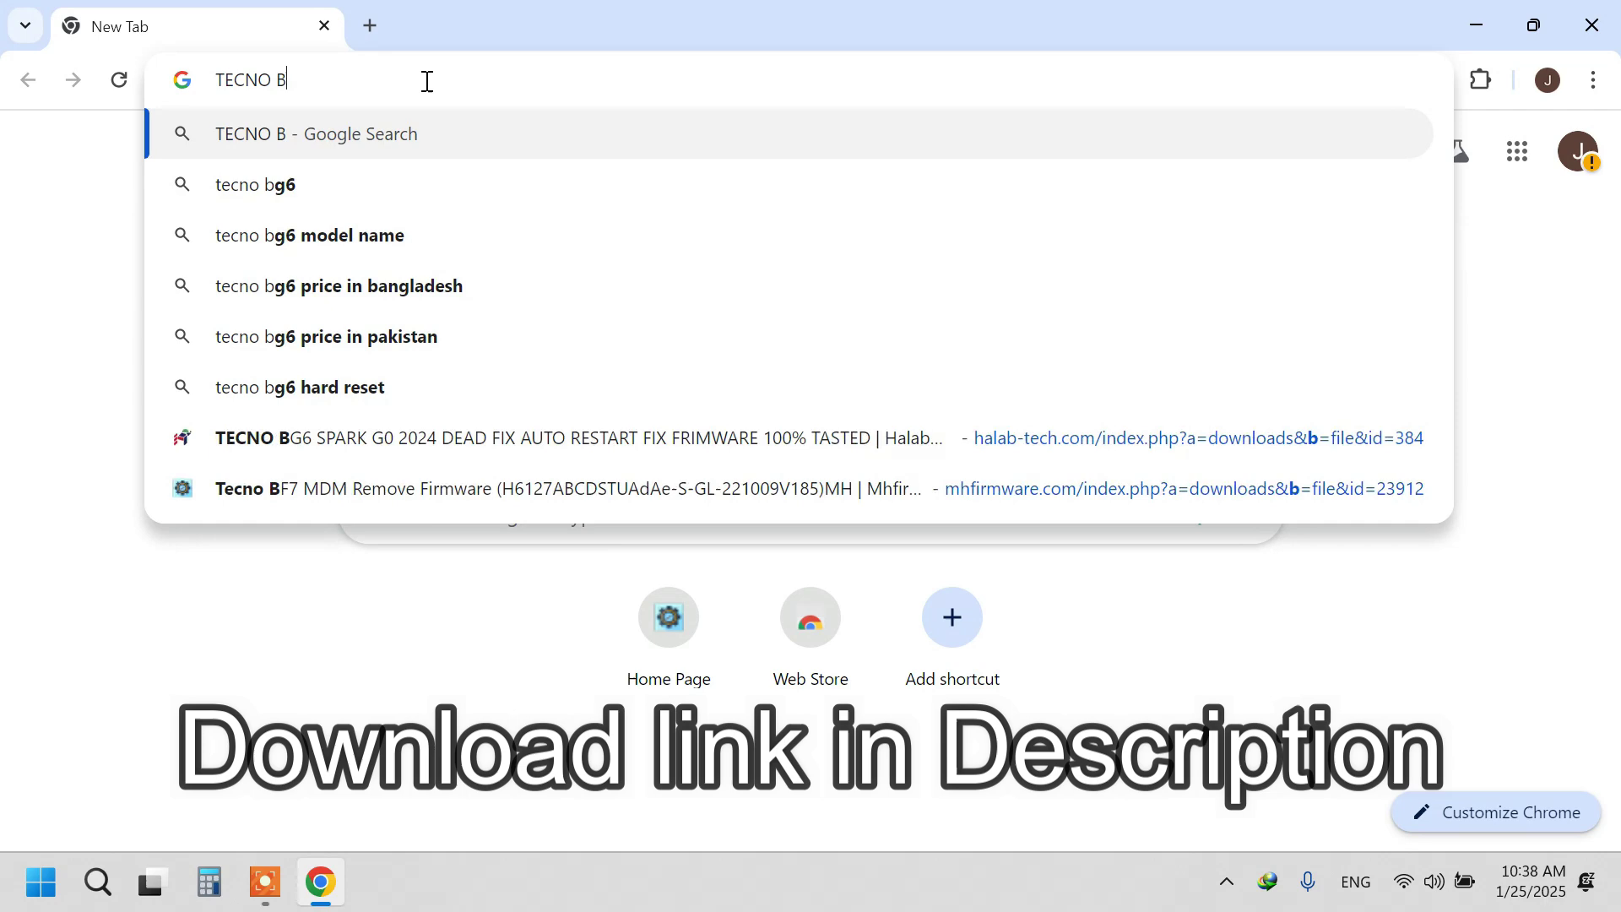
key(BackSpace)
key(BackSpace)
key(BackSpace)
text(hala)
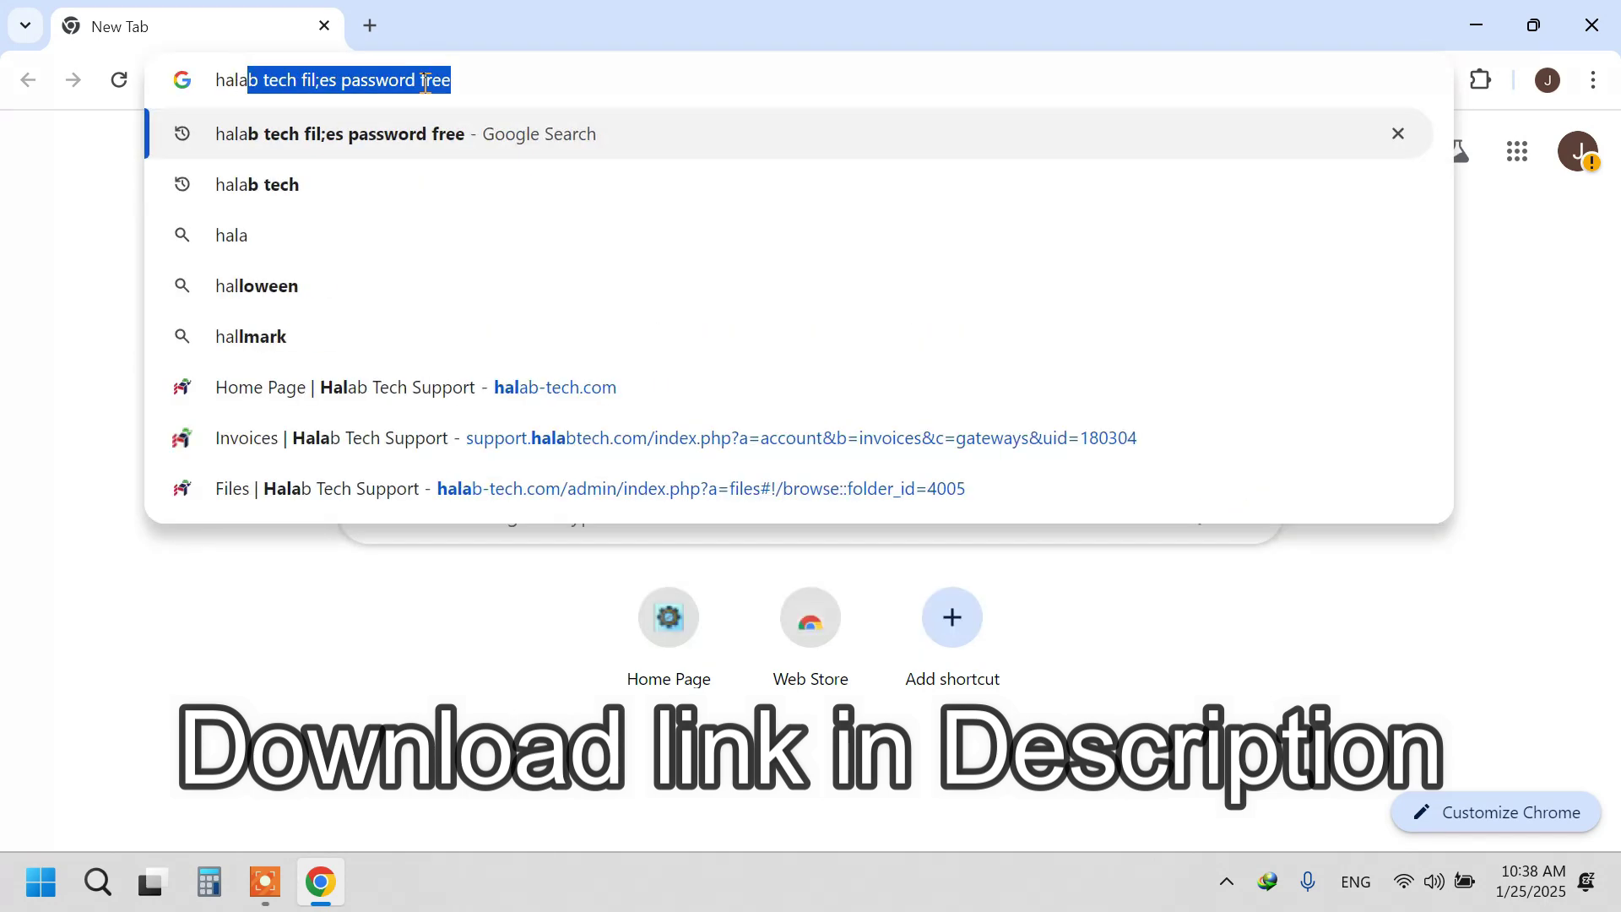
text(b tech)
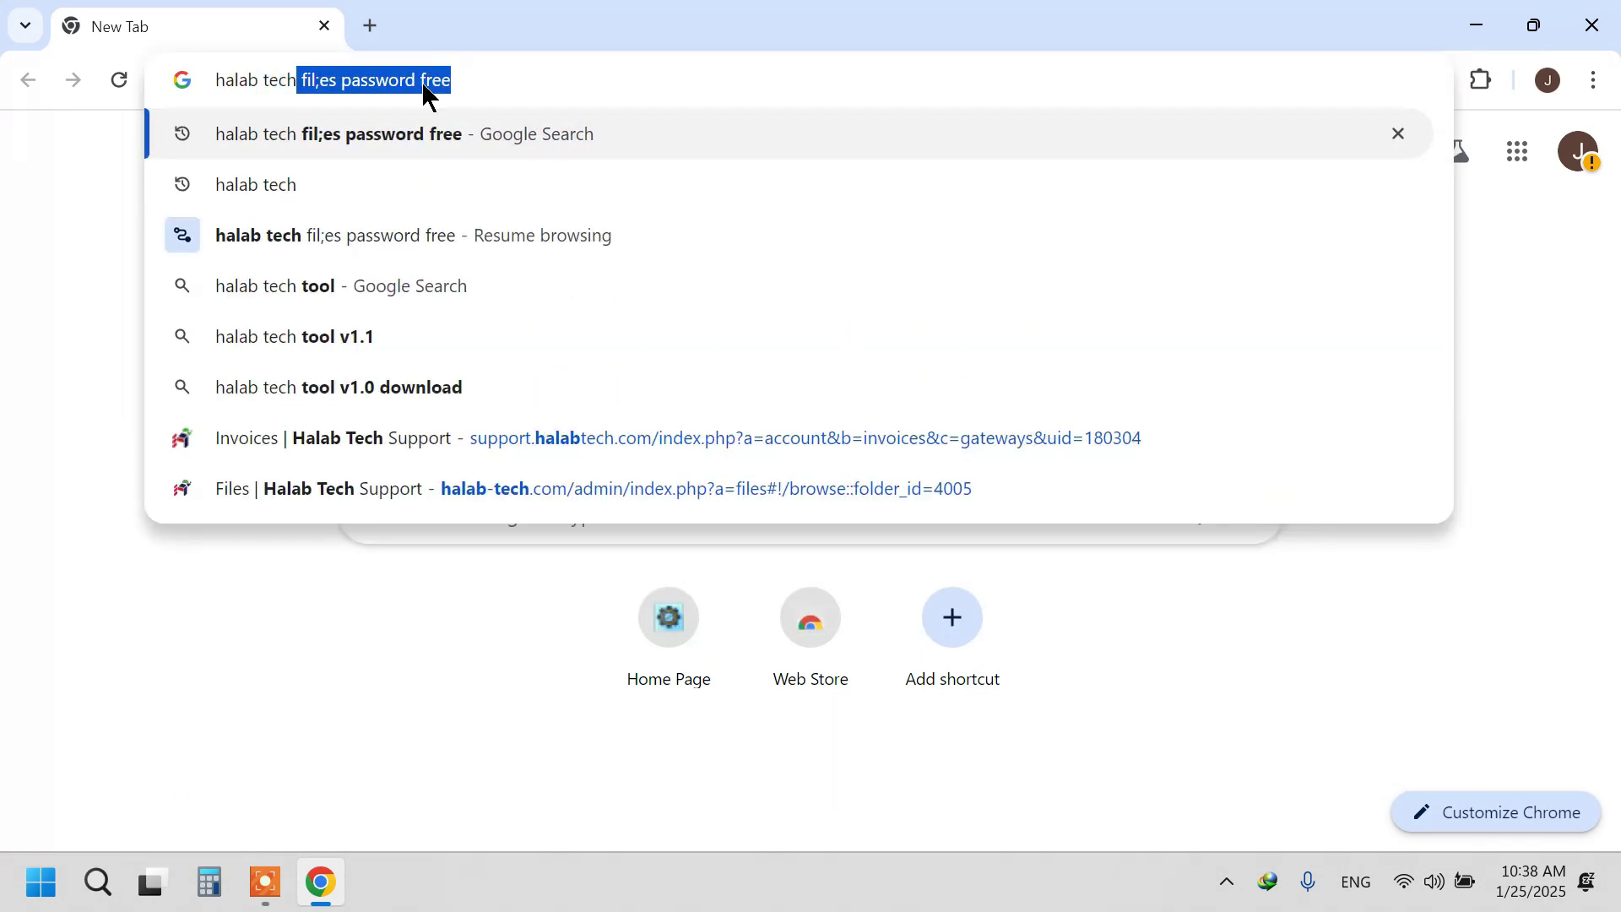
key(Delete)
key(Return)
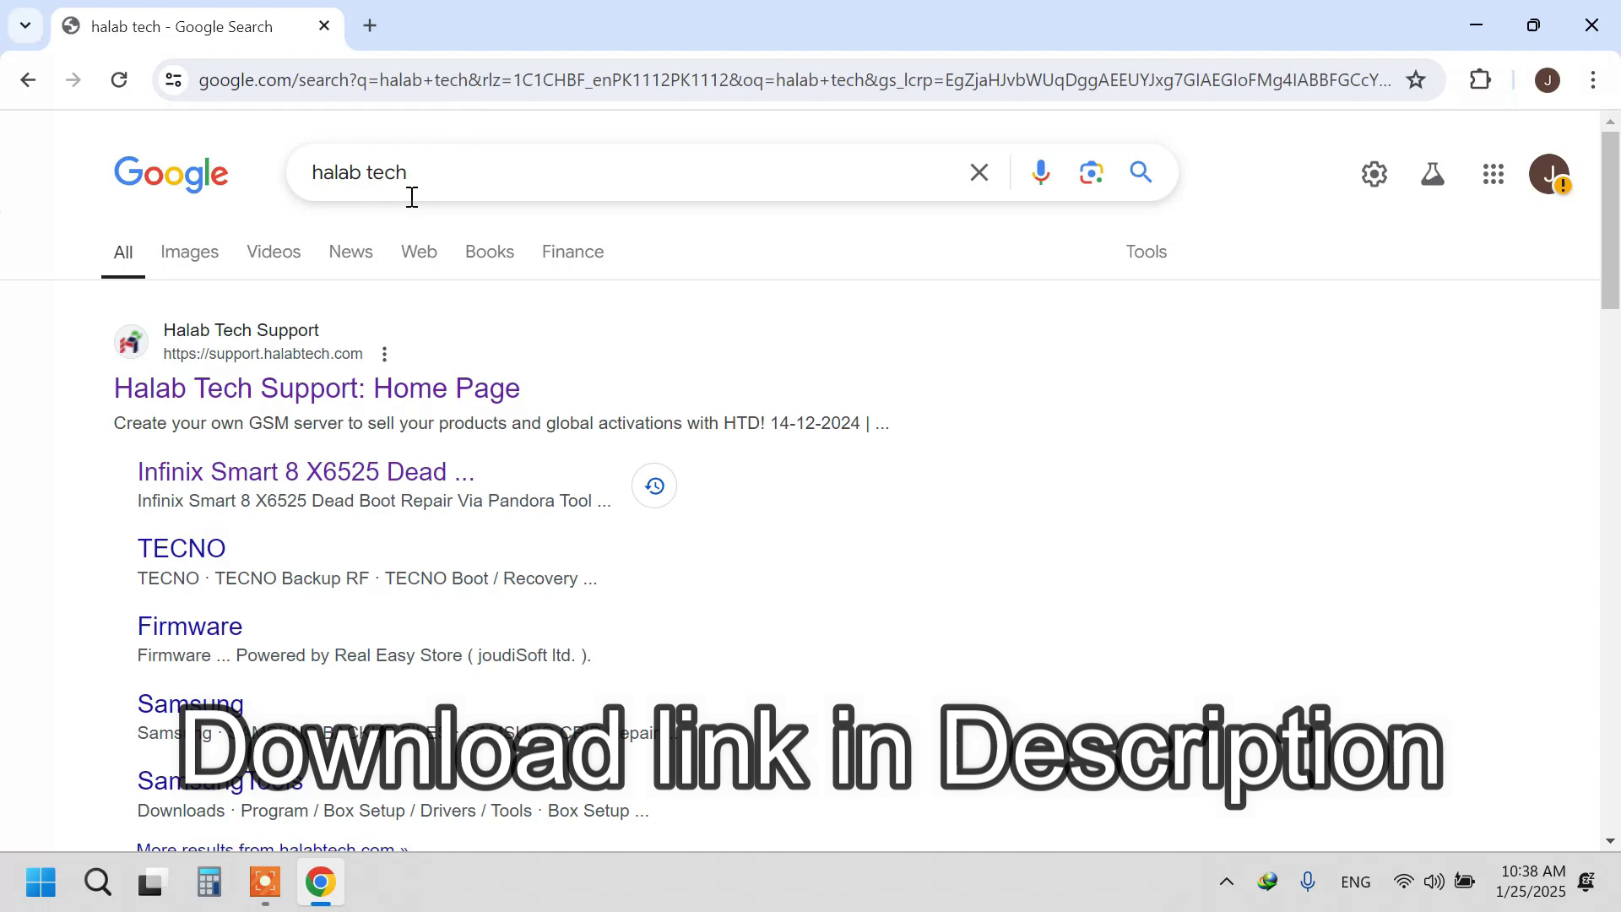
scroll(427, 325, down, 4)
drag(134, 479, 361, 450)
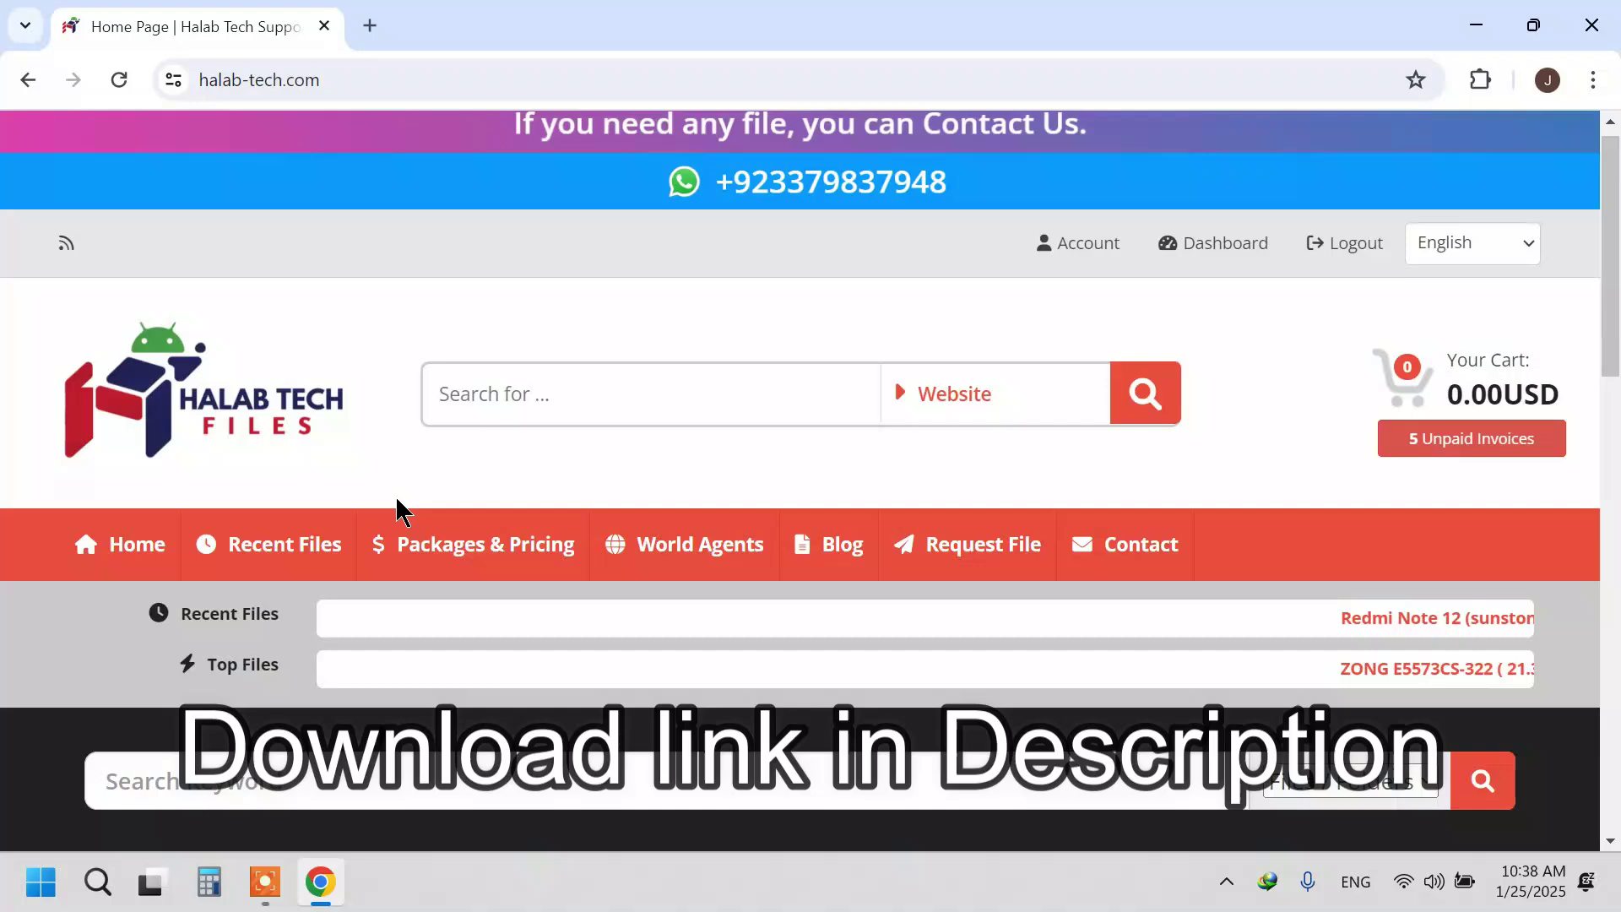
Search the site for 'bg6' and show all matching files.
click(494, 412)
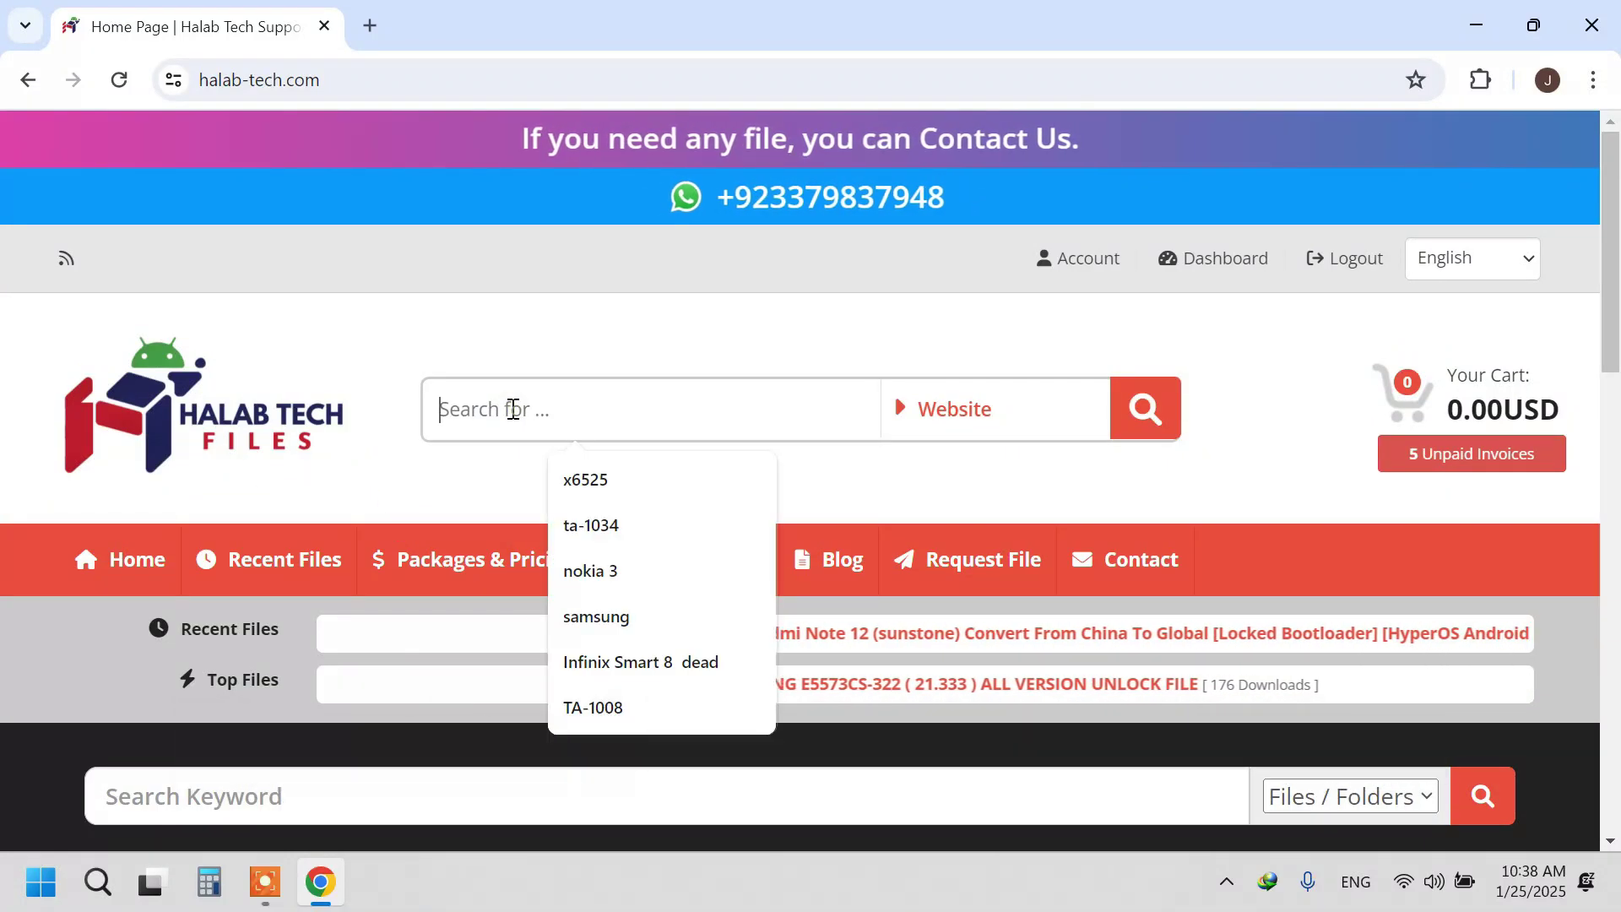
text(bg6)
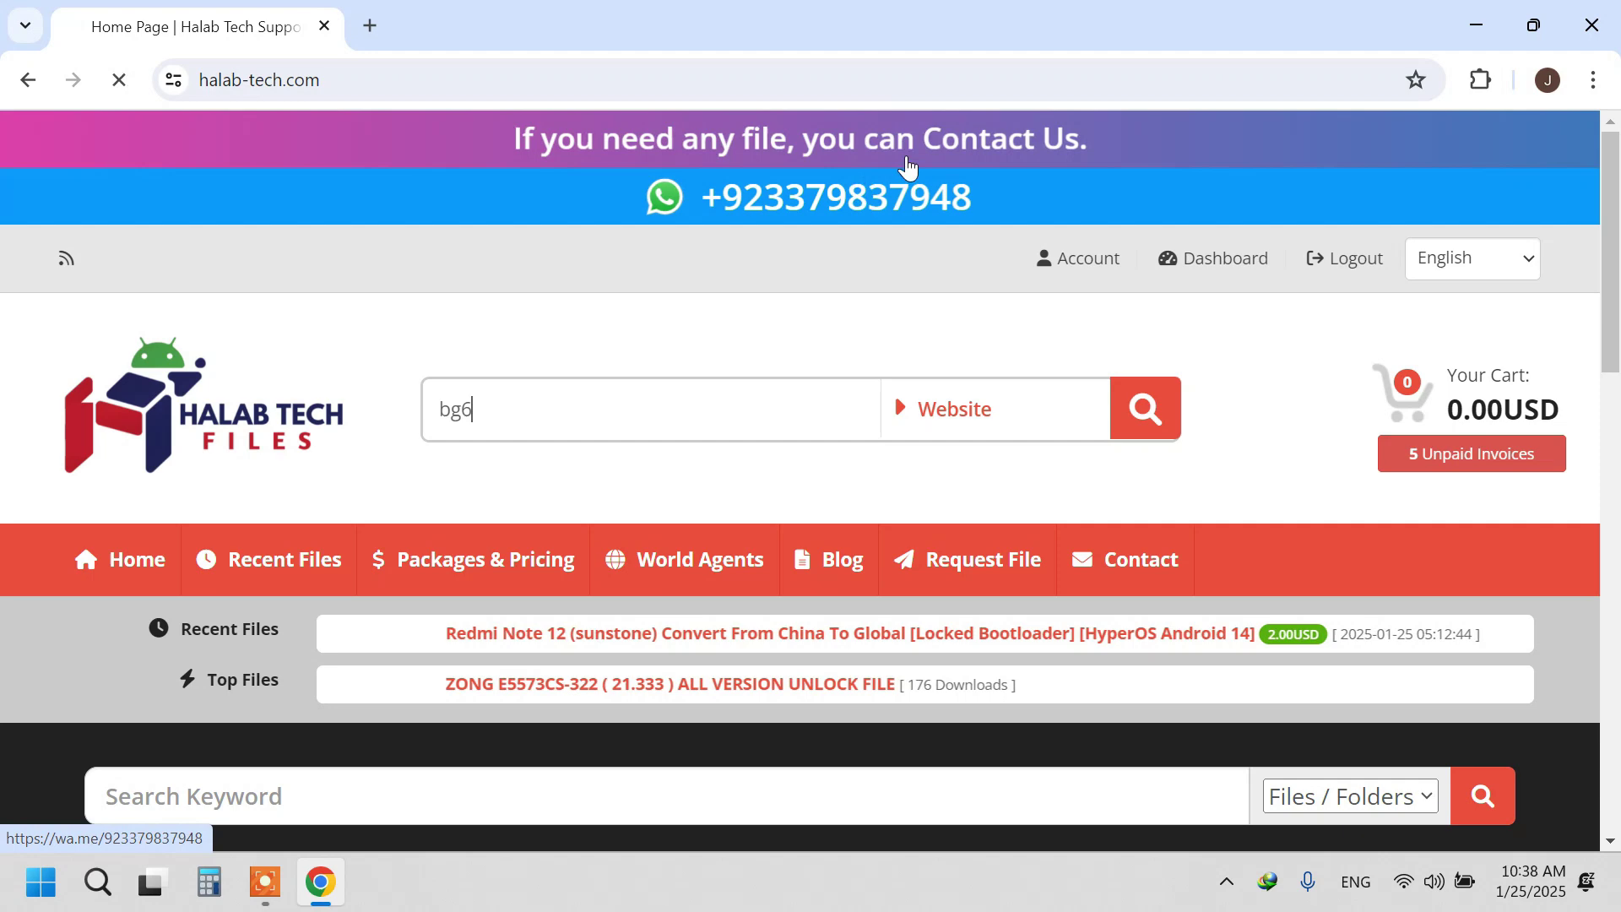
key(Return)
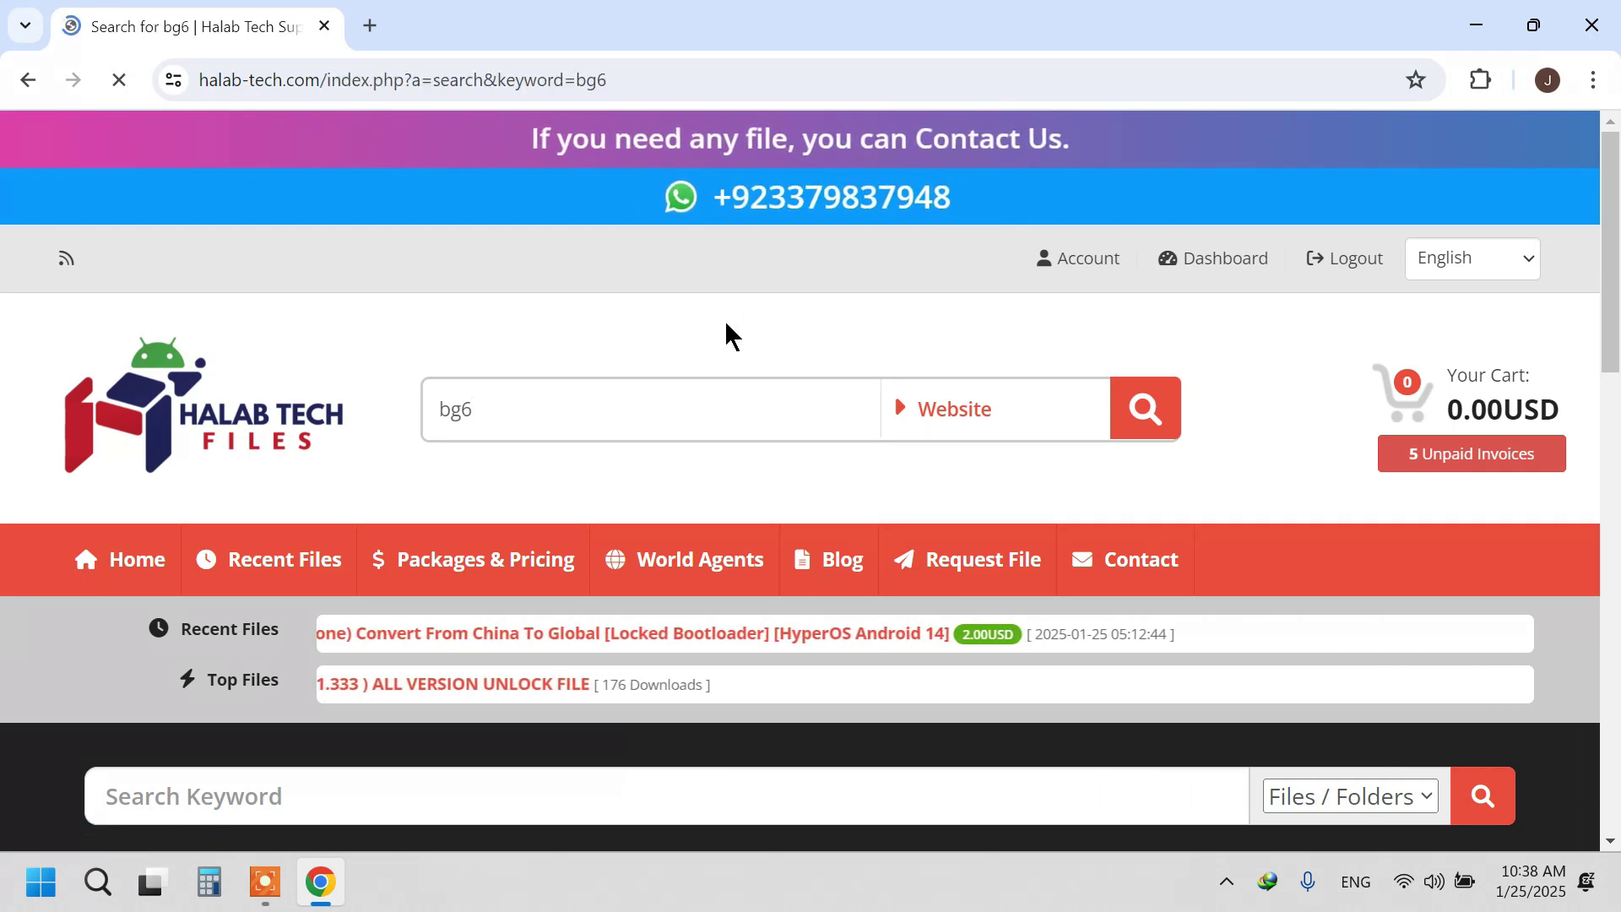
scroll(577, 469, down, 3)
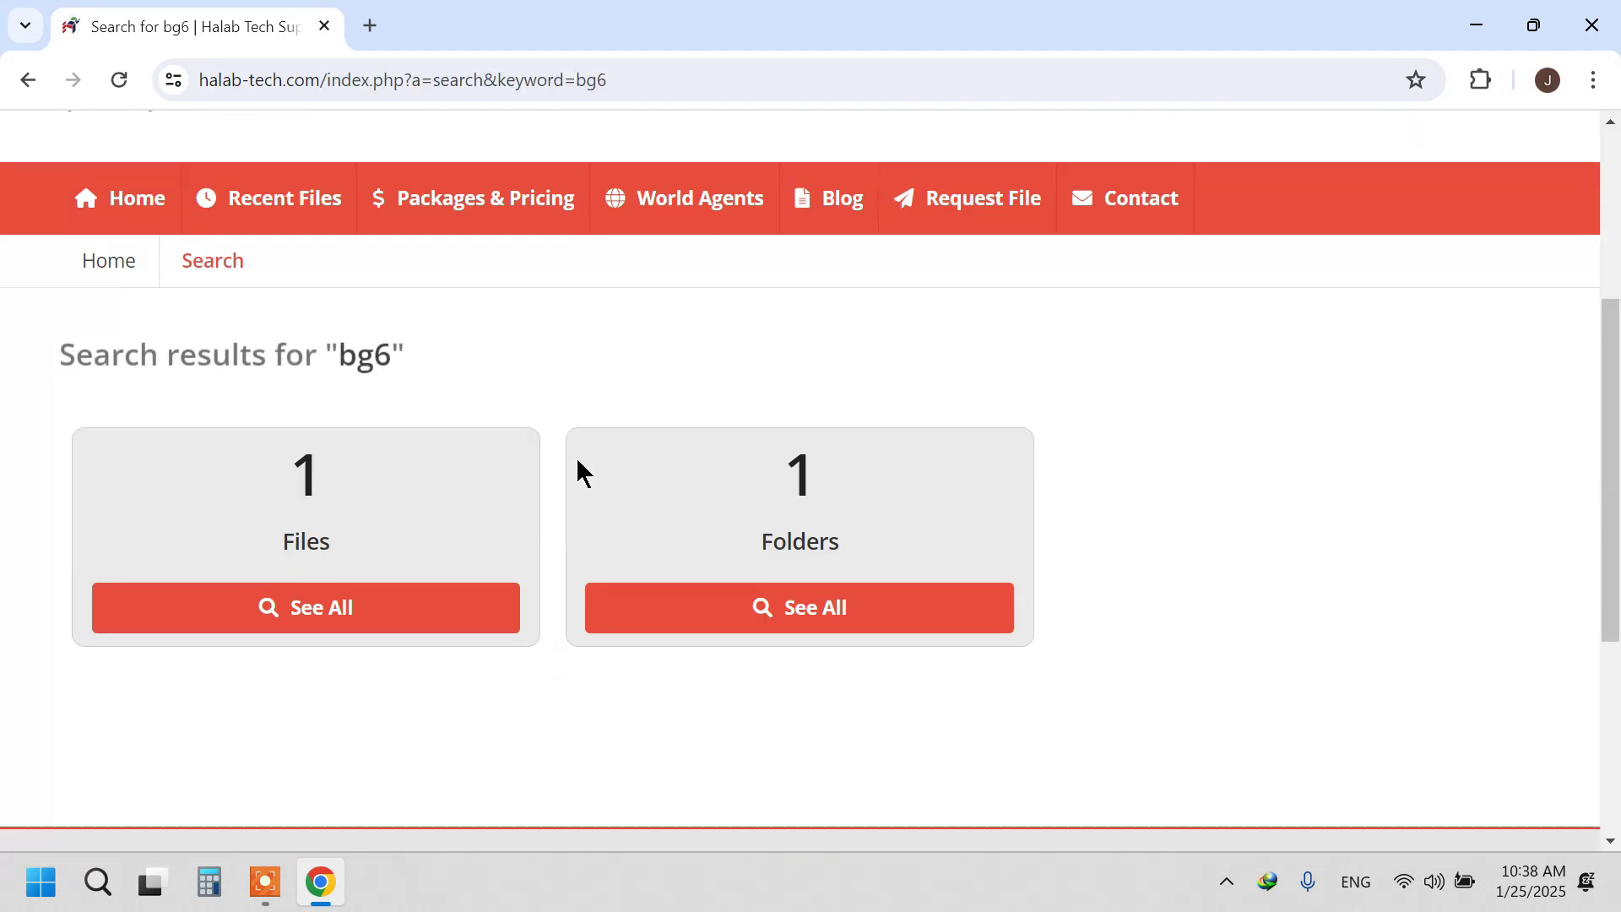
click(334, 494)
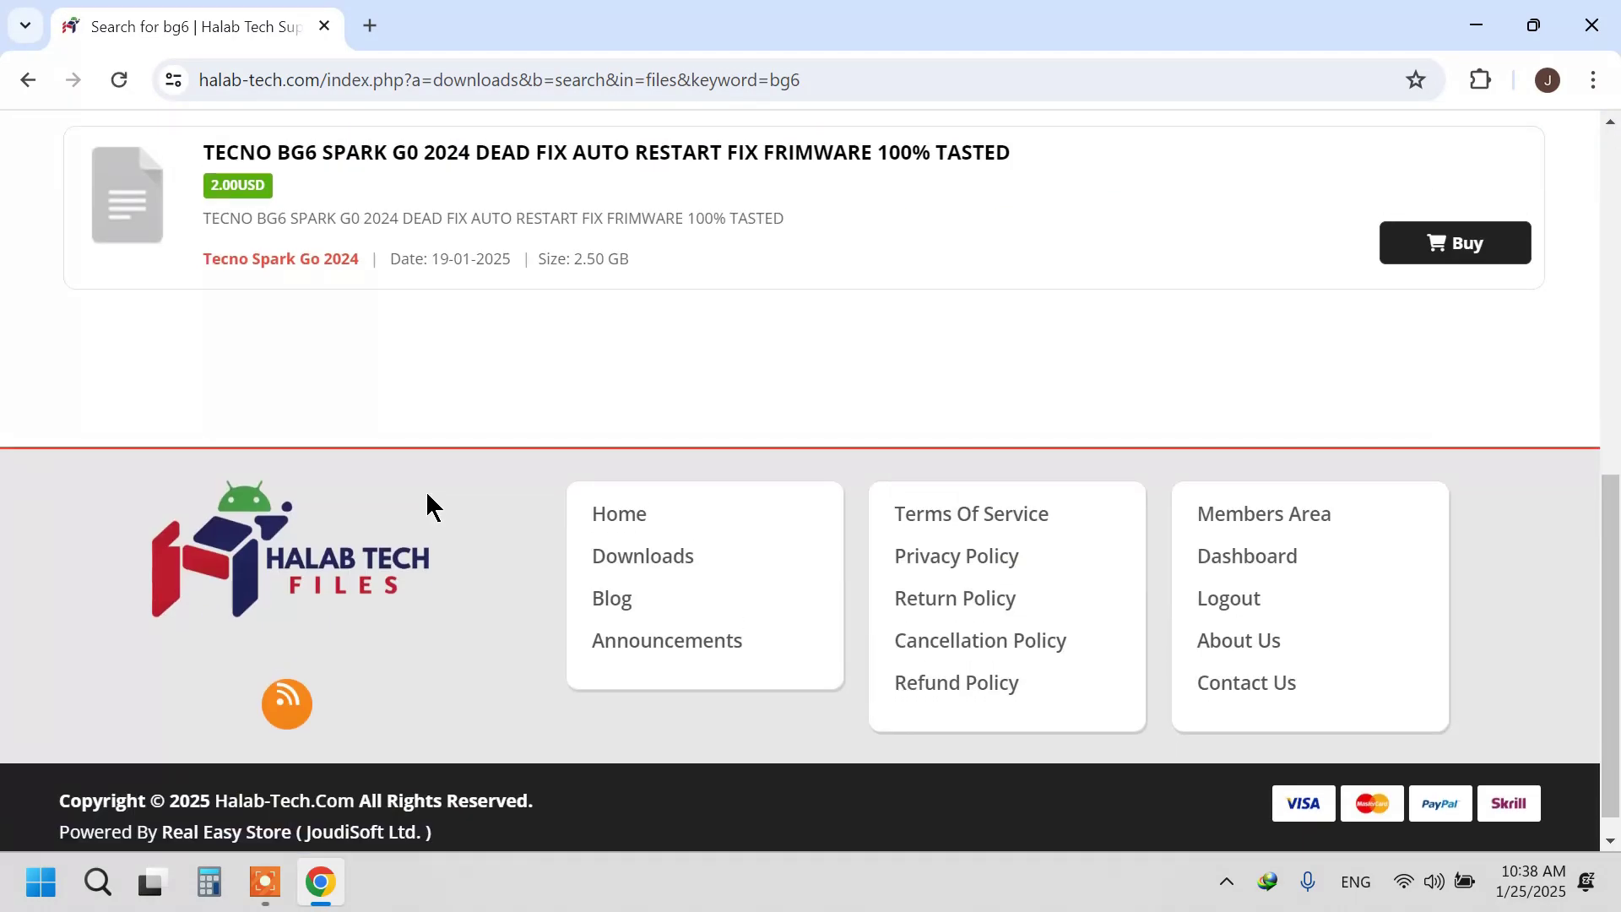
scroll(520, 410, up, 2)
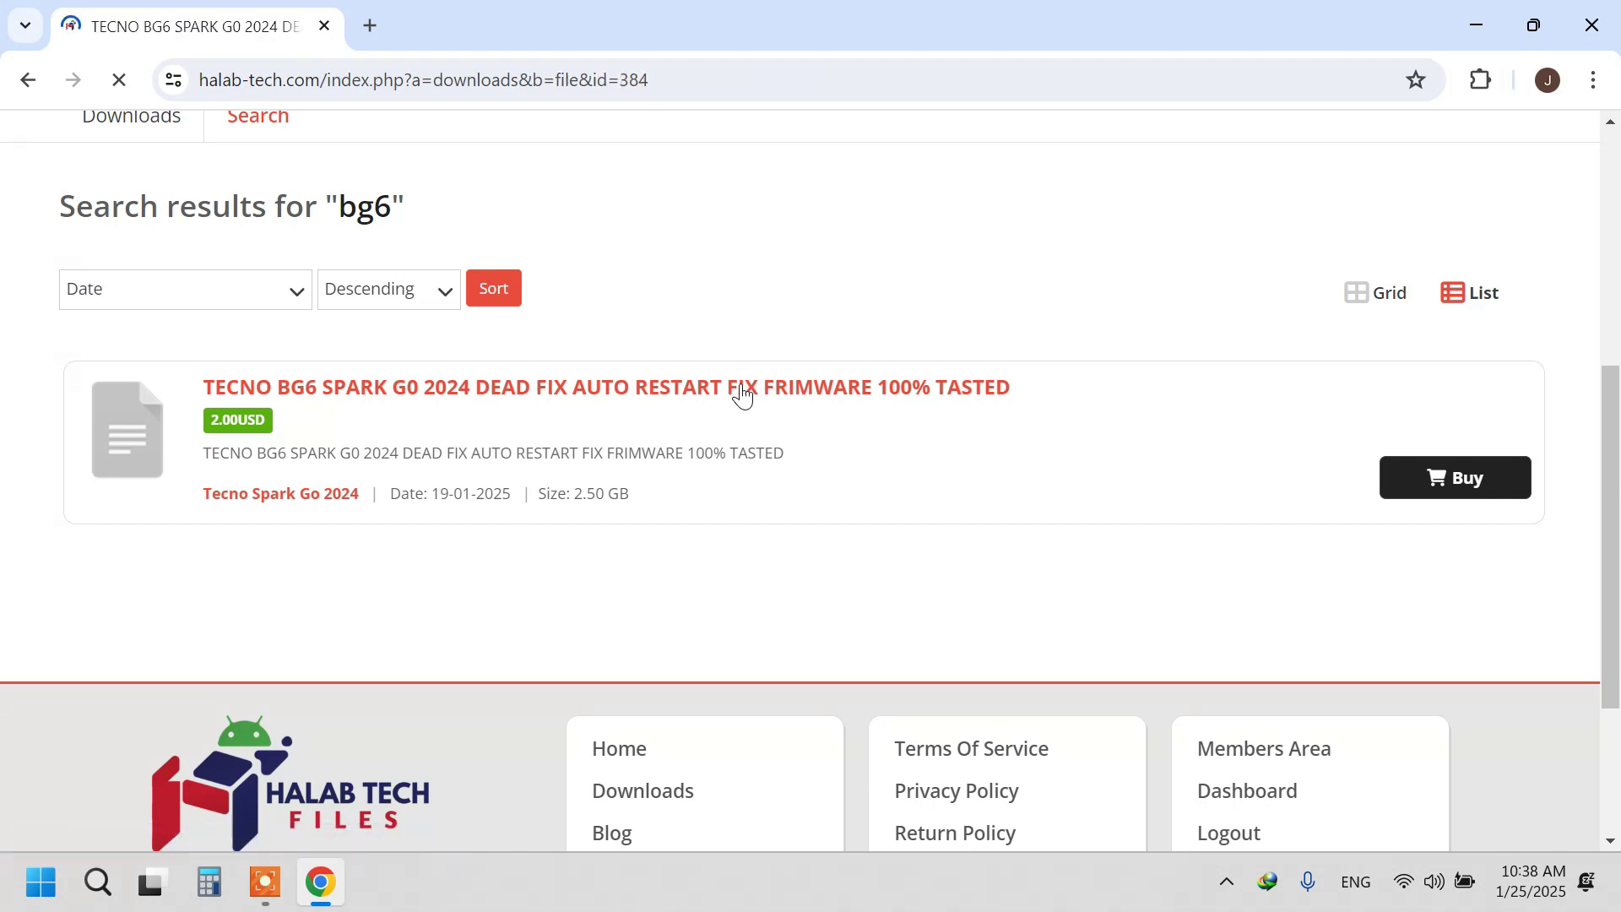
scroll(735, 391, down, 3)
scroll(735, 448, down, 3)
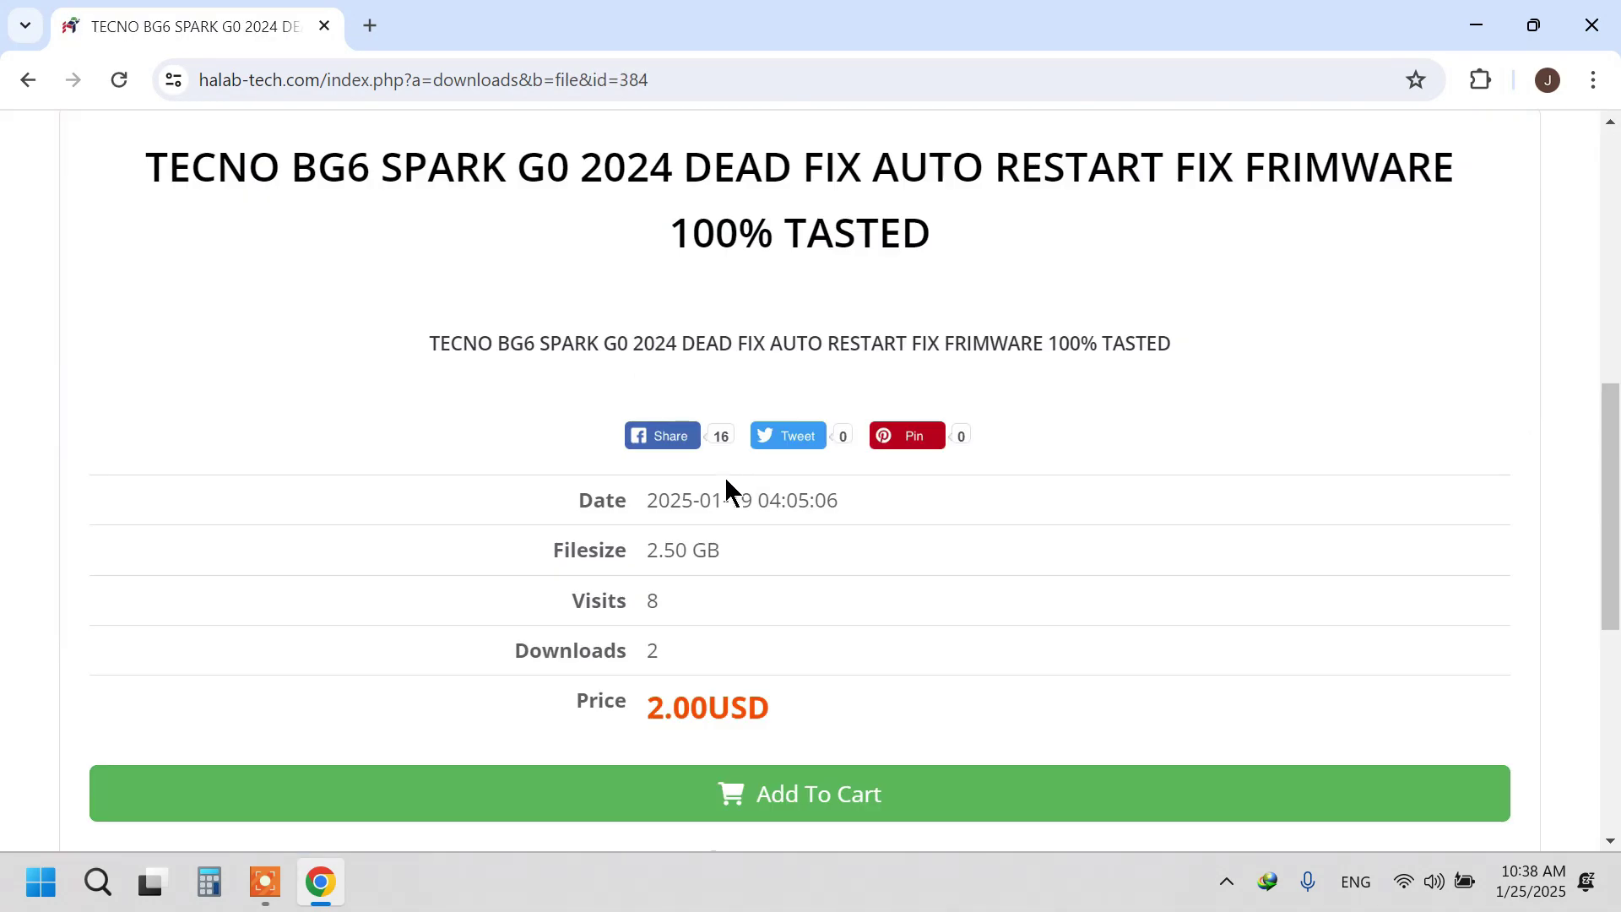
scroll(728, 489, up, 1)
scroll(732, 467, down, 3)
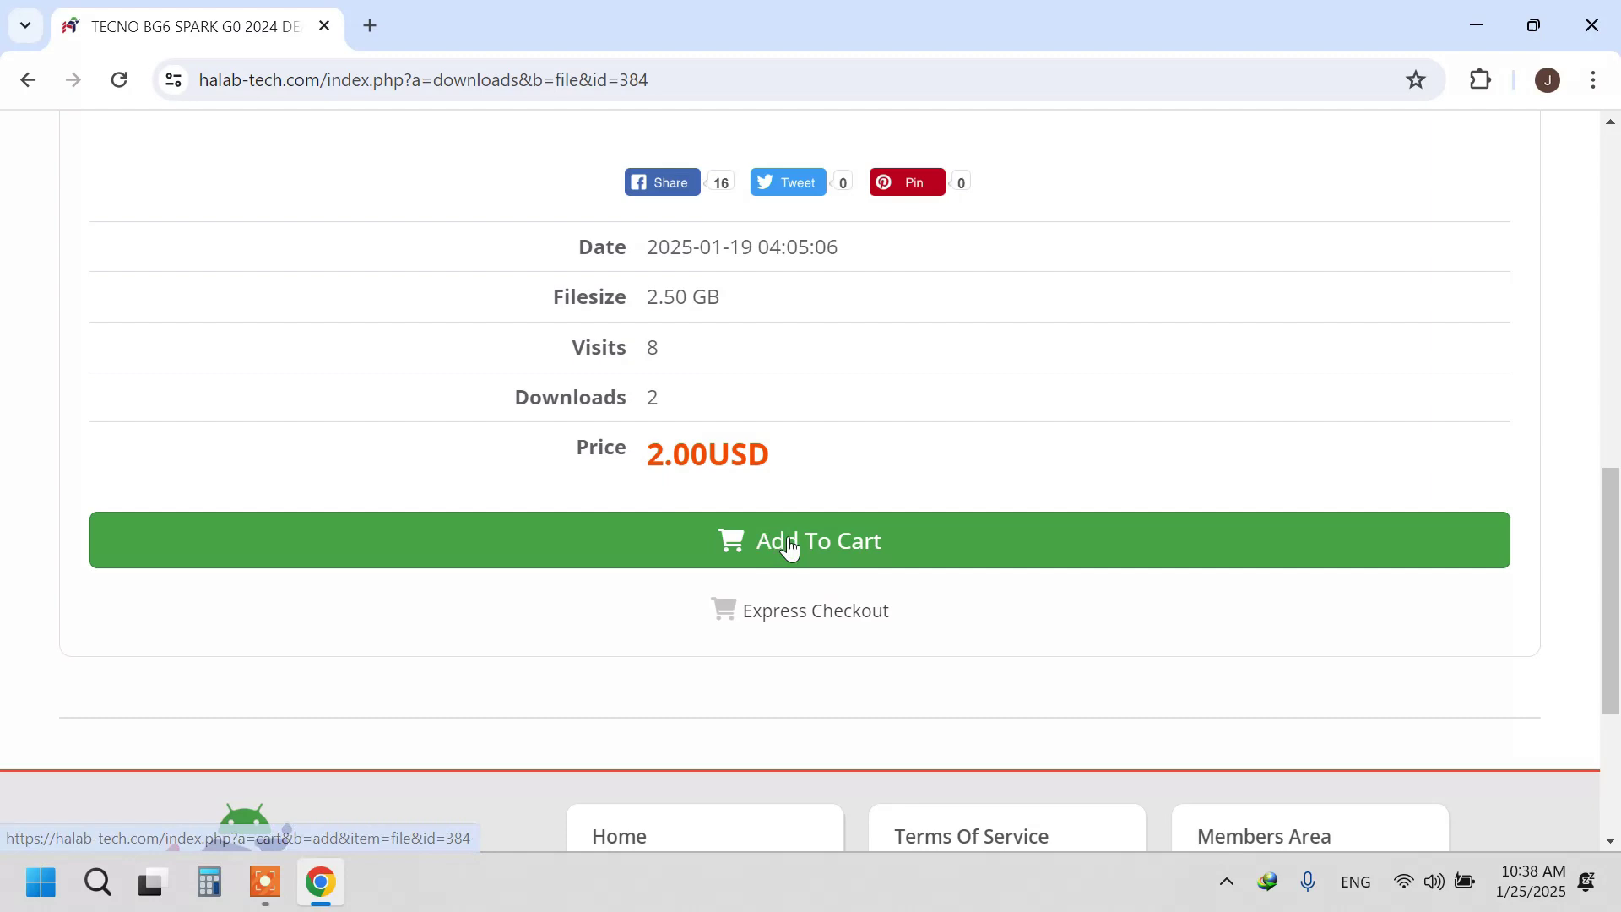
scroll(823, 532, up, 1)
scroll(861, 498, up, 2)
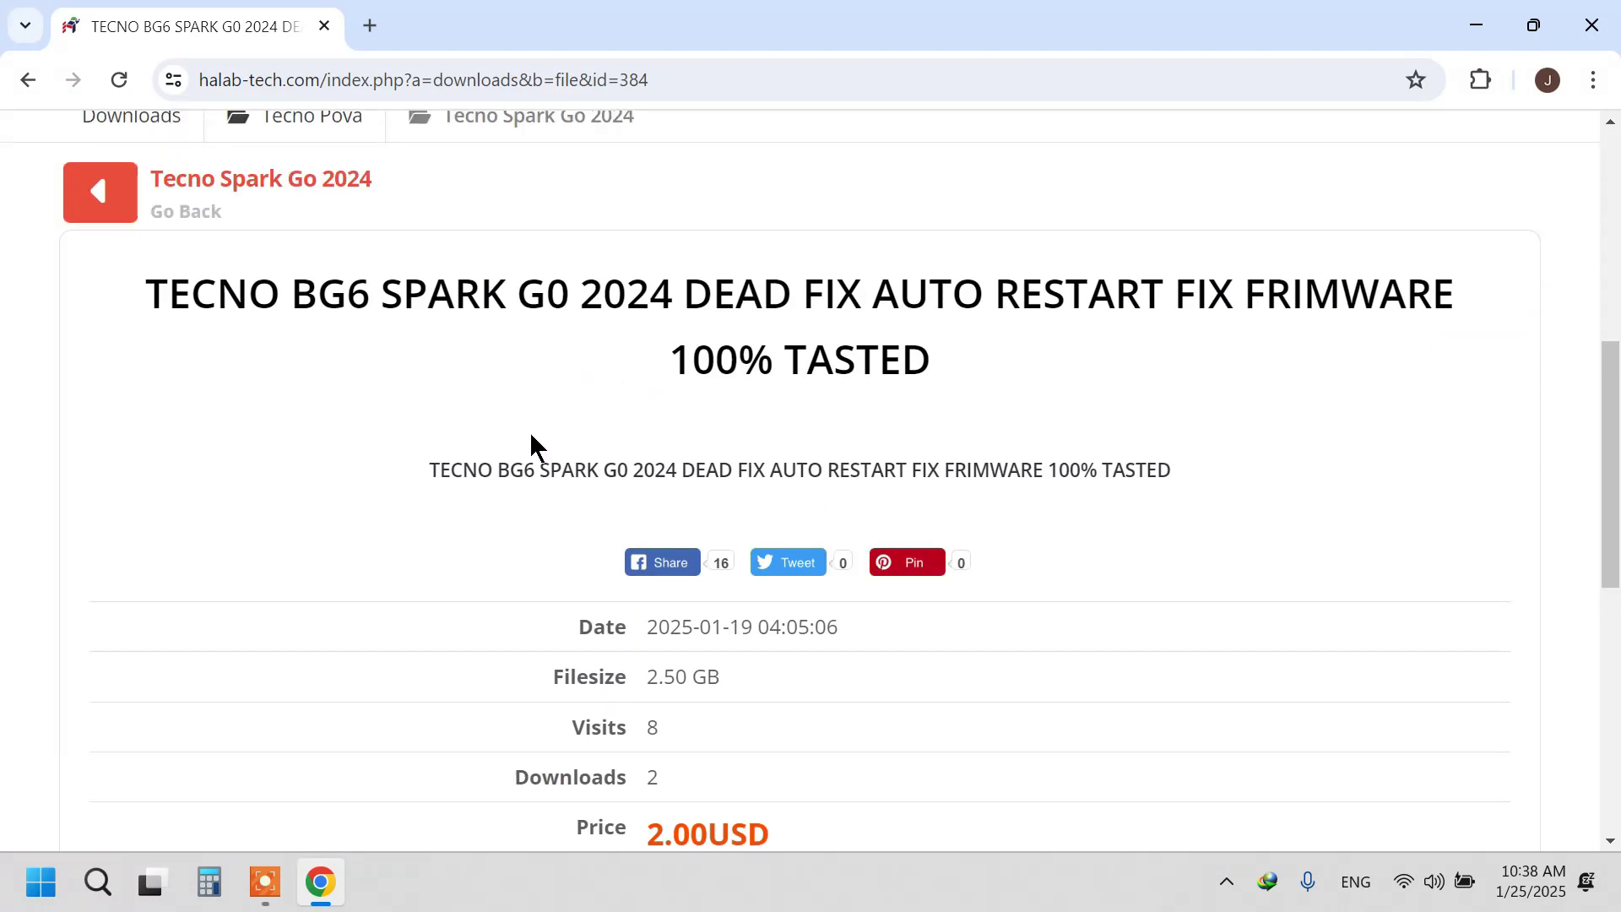
scroll(633, 507, down, 2)
Add the 2.00USD TECNO BG6 Spark Go 2024 firmware to the cart.
double_click(772, 580)
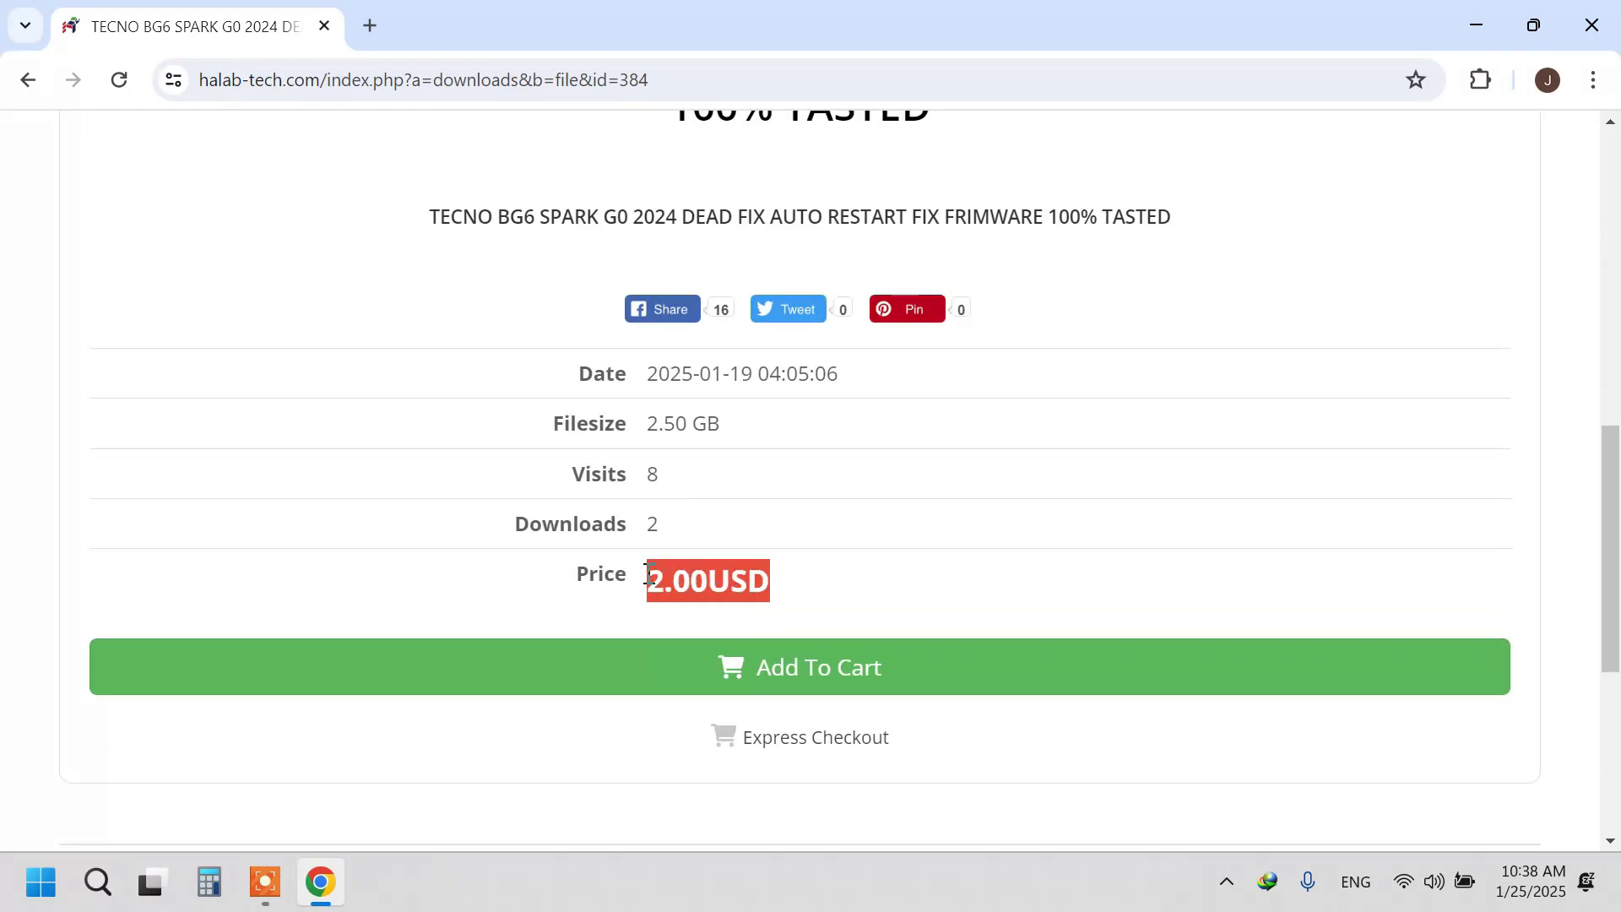
click(735, 651)
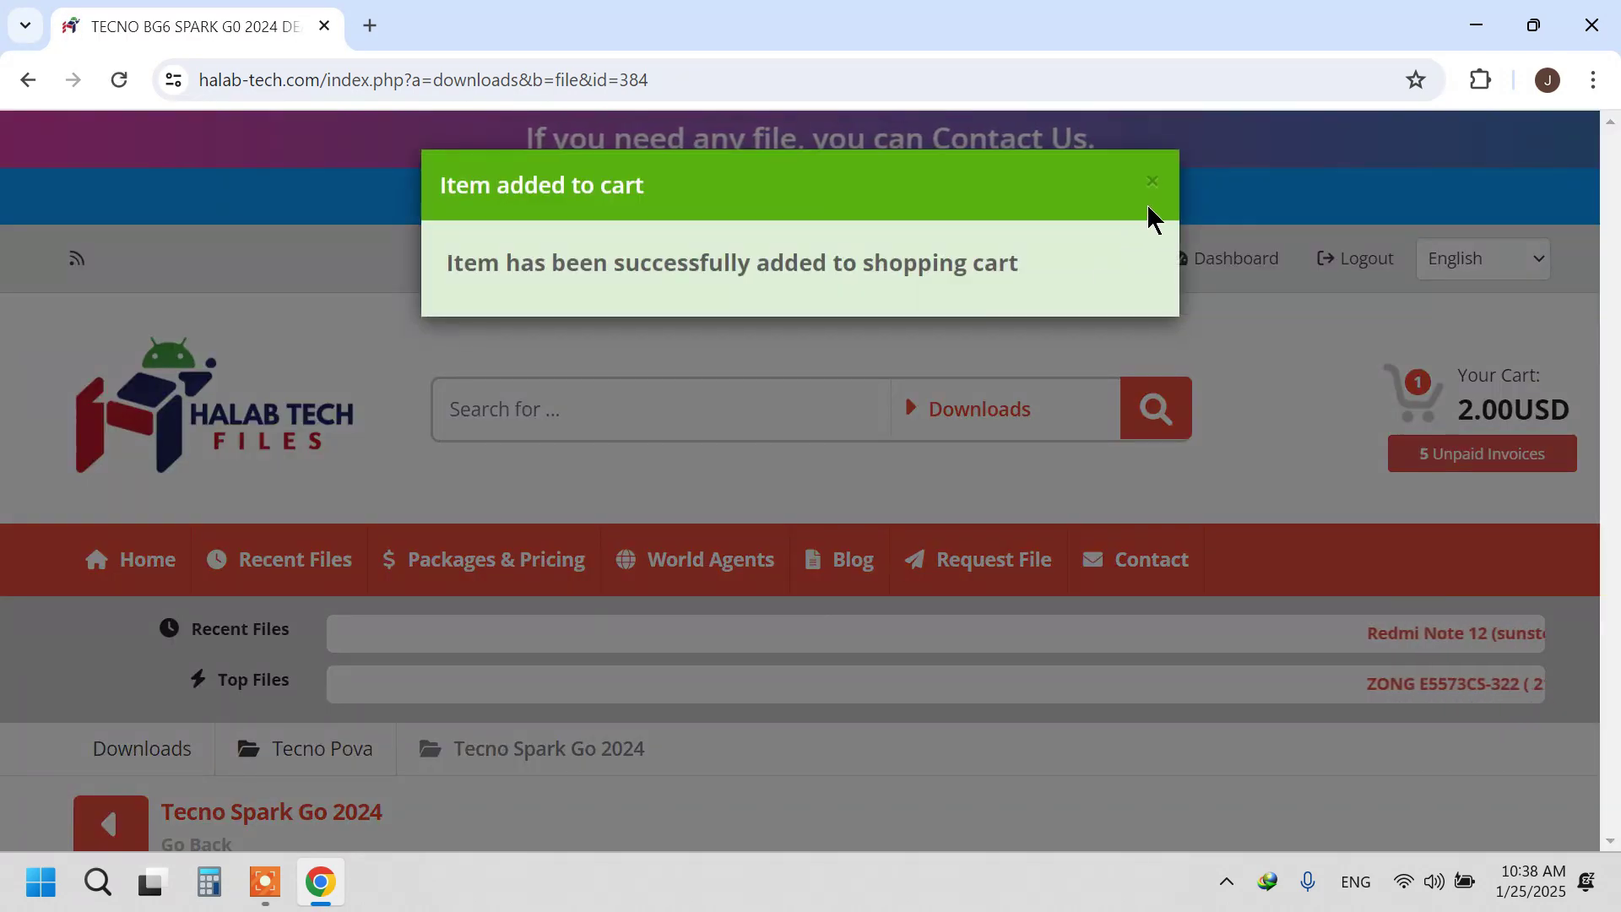
Check out the 2.00USD cart and confirm the order.
click(1152, 186)
mouse_move(1412, 396)
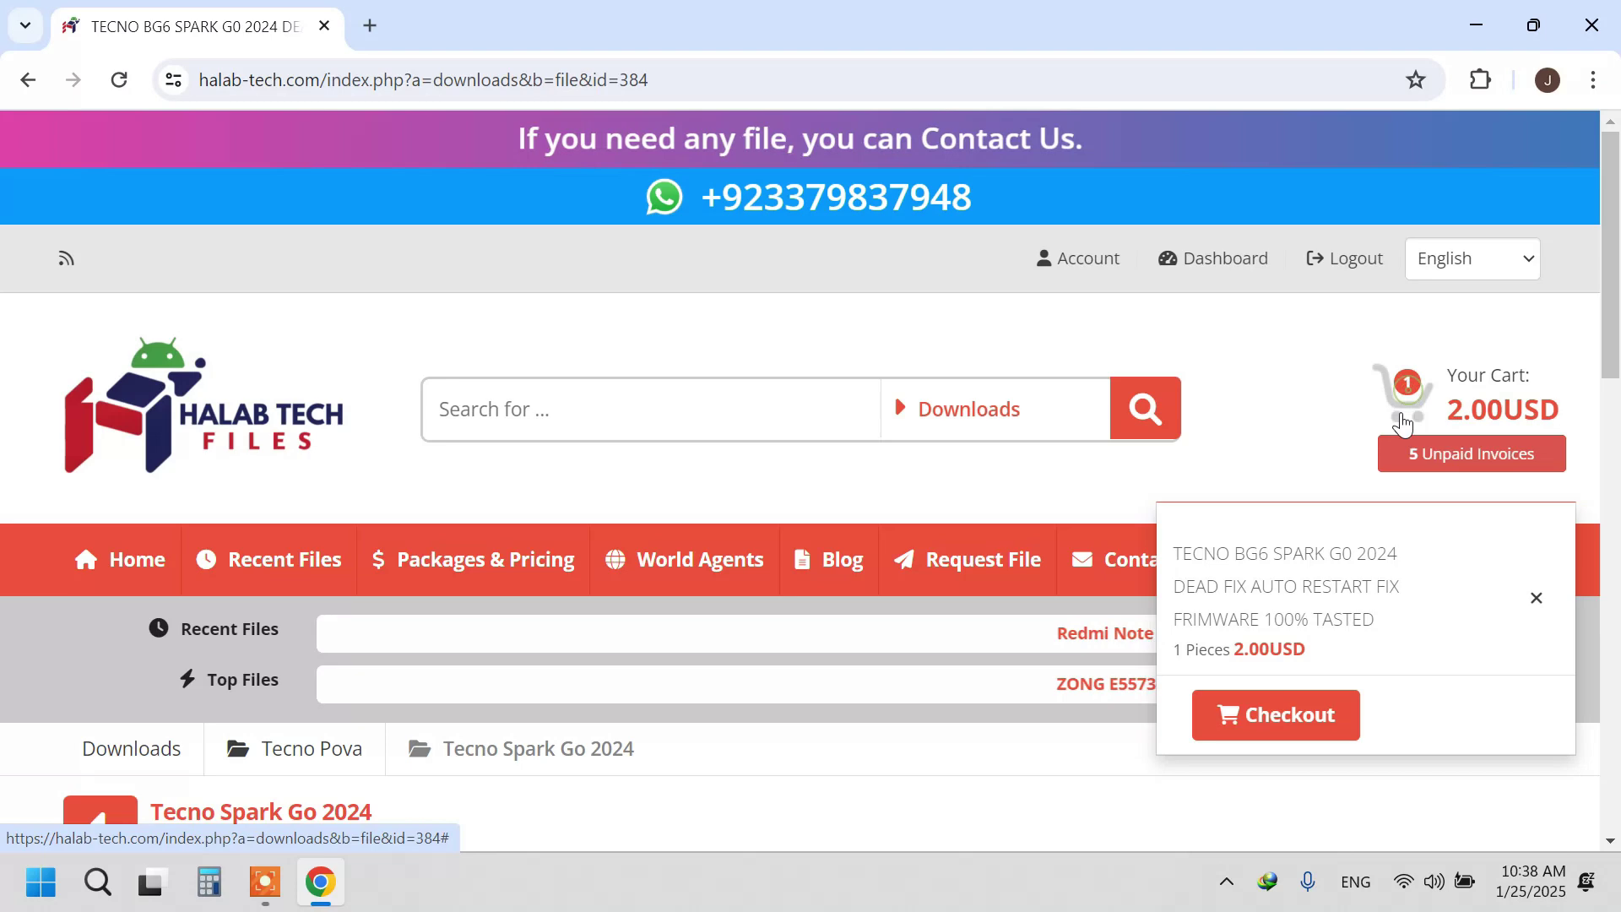
click(1289, 715)
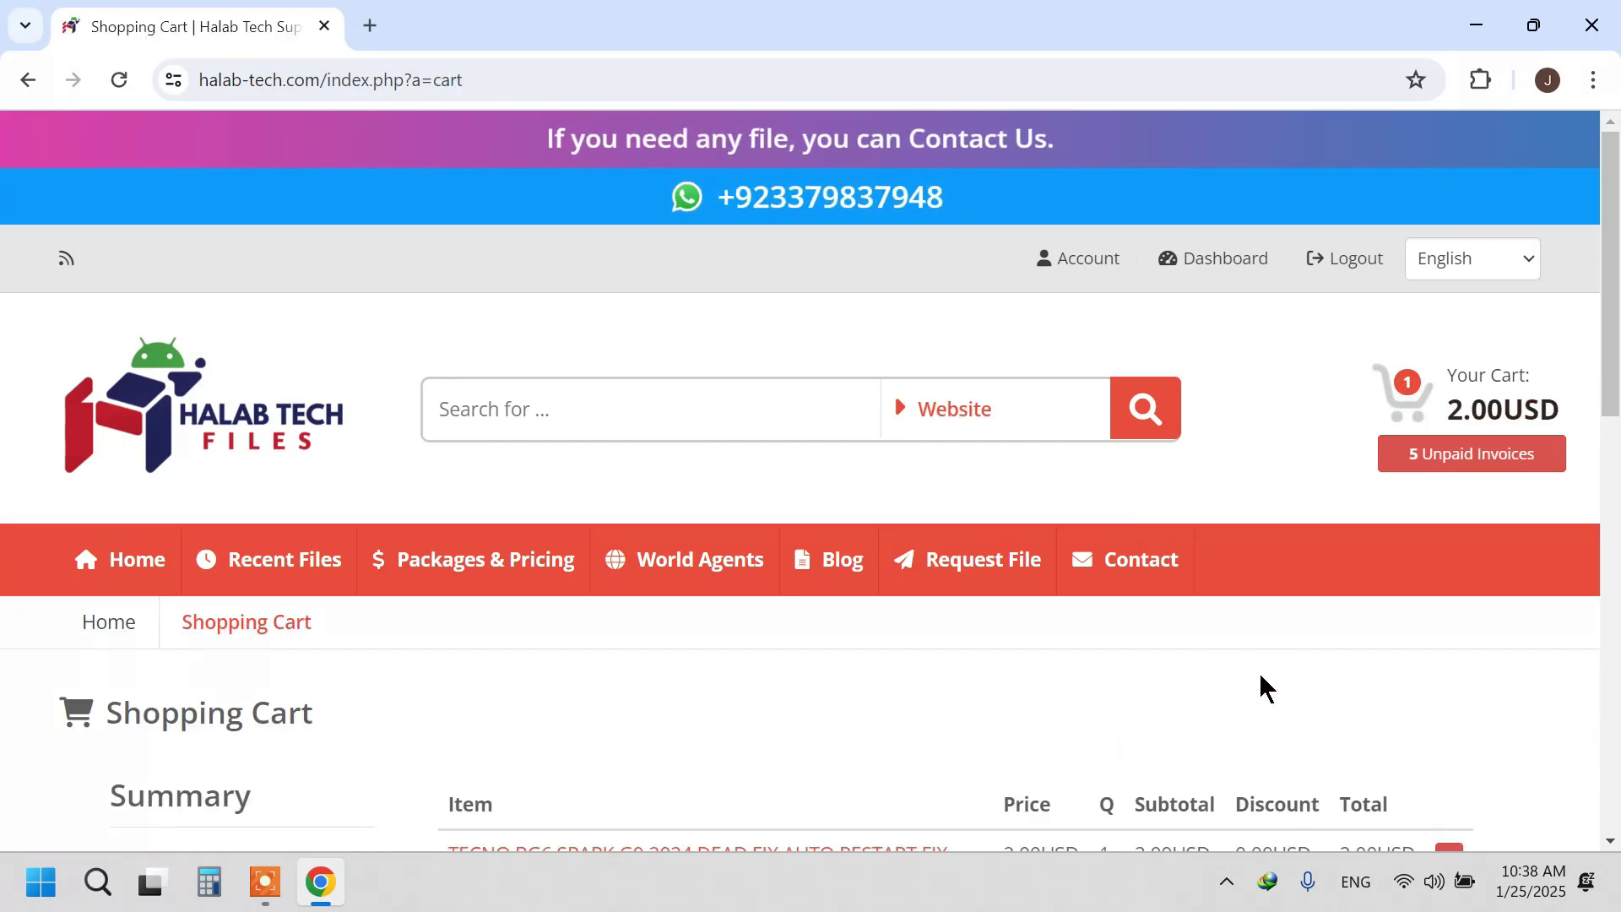
scroll(1261, 688, down, 3)
scroll(1053, 580, down, 5)
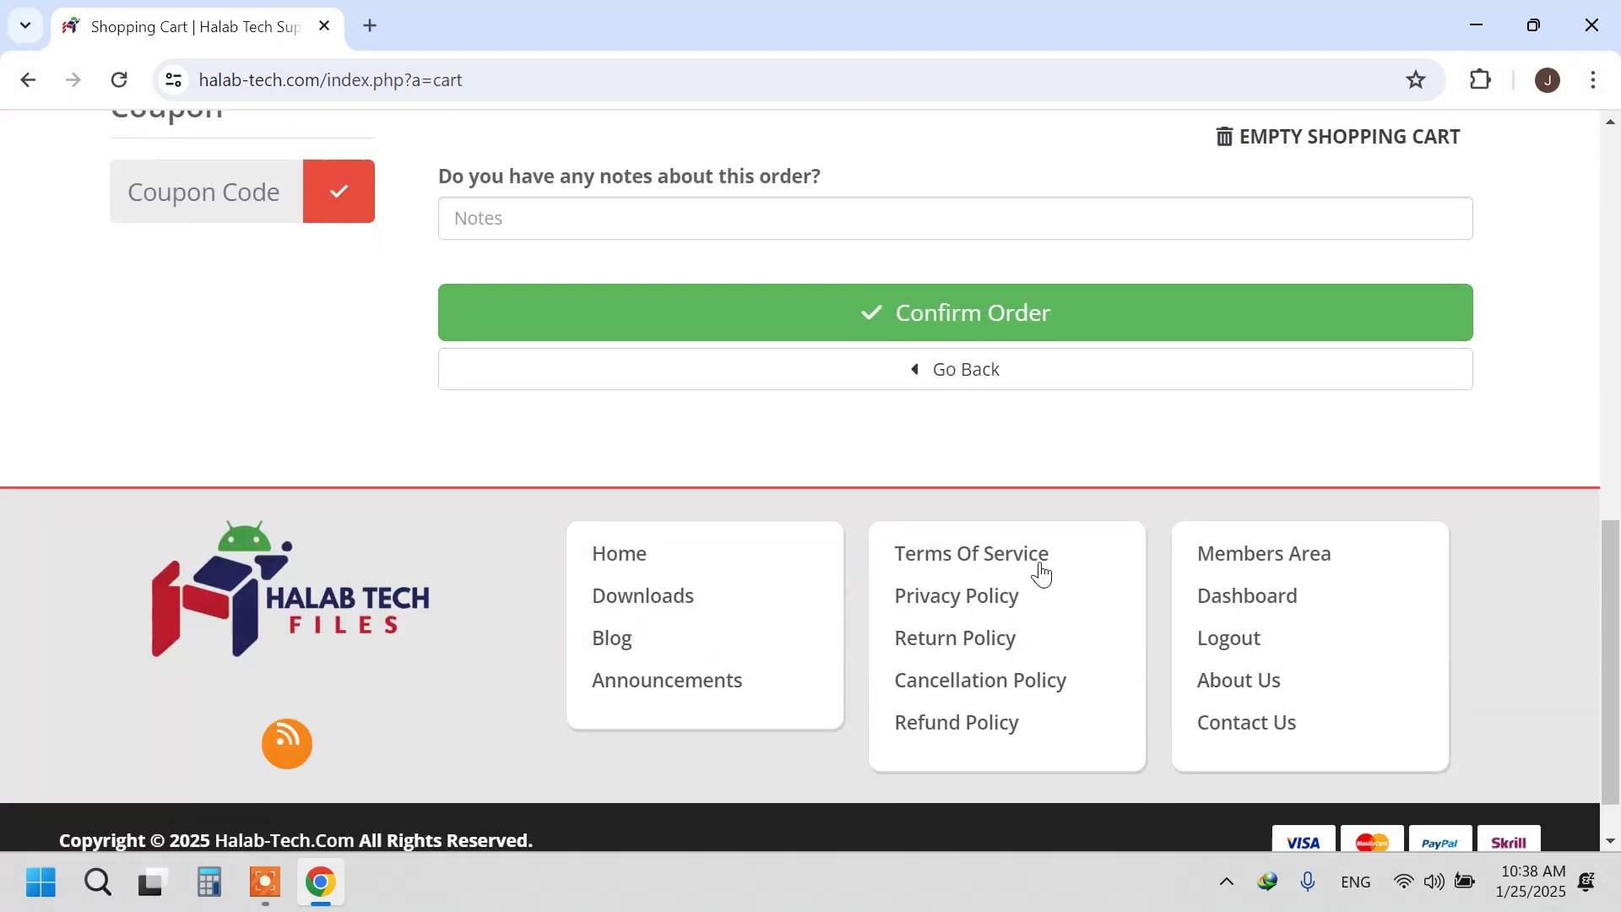
click(1032, 317)
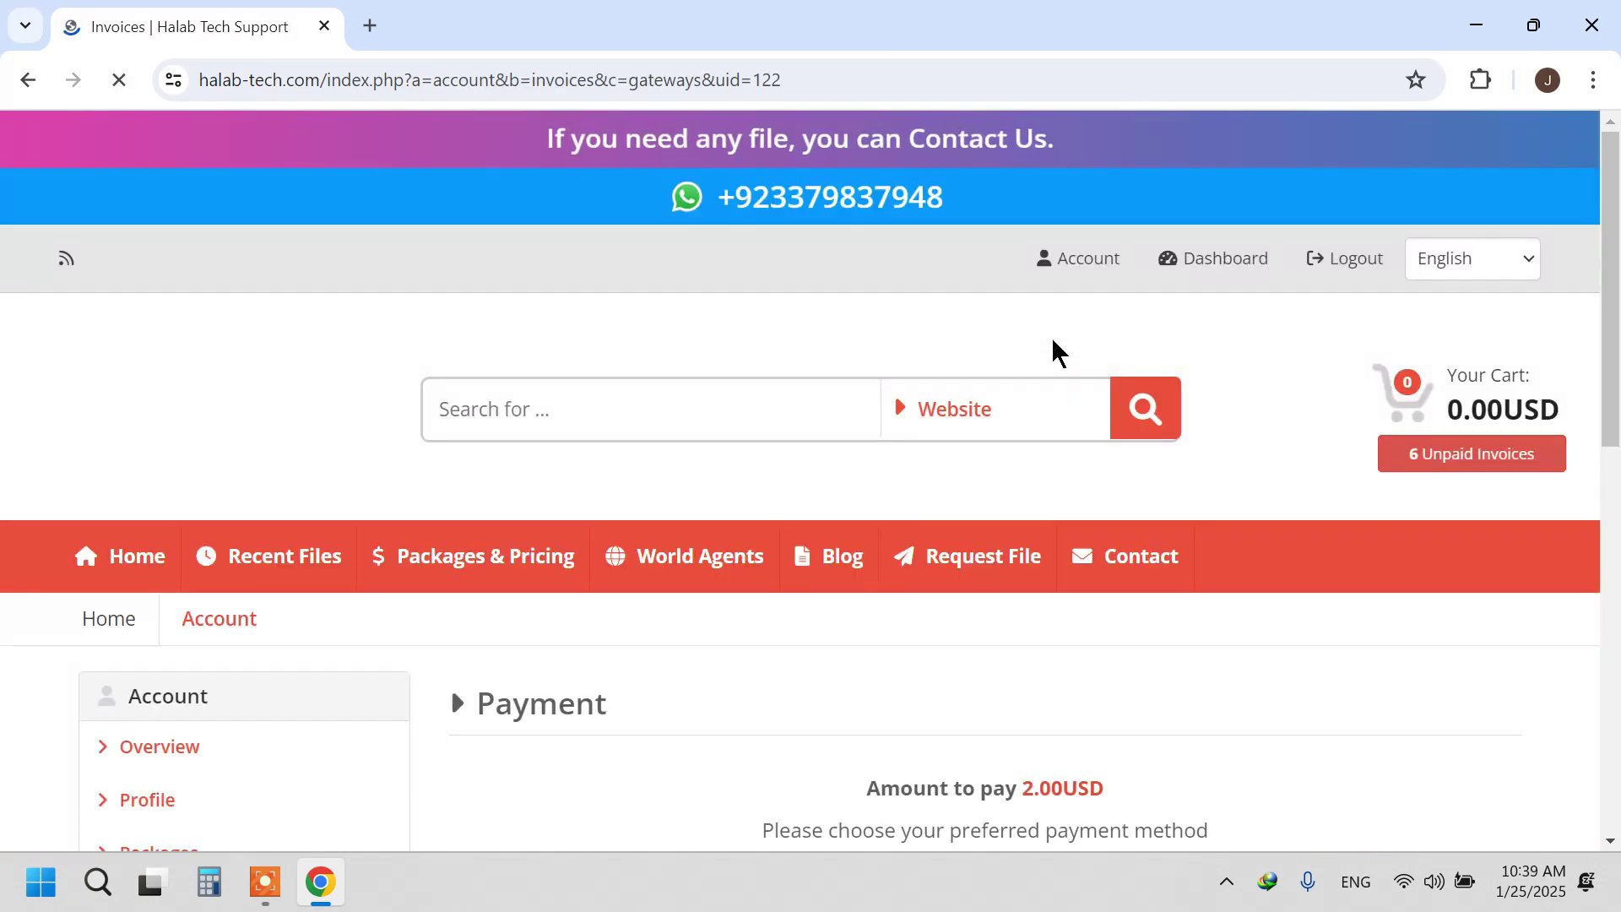
scroll(1053, 380, down, 3)
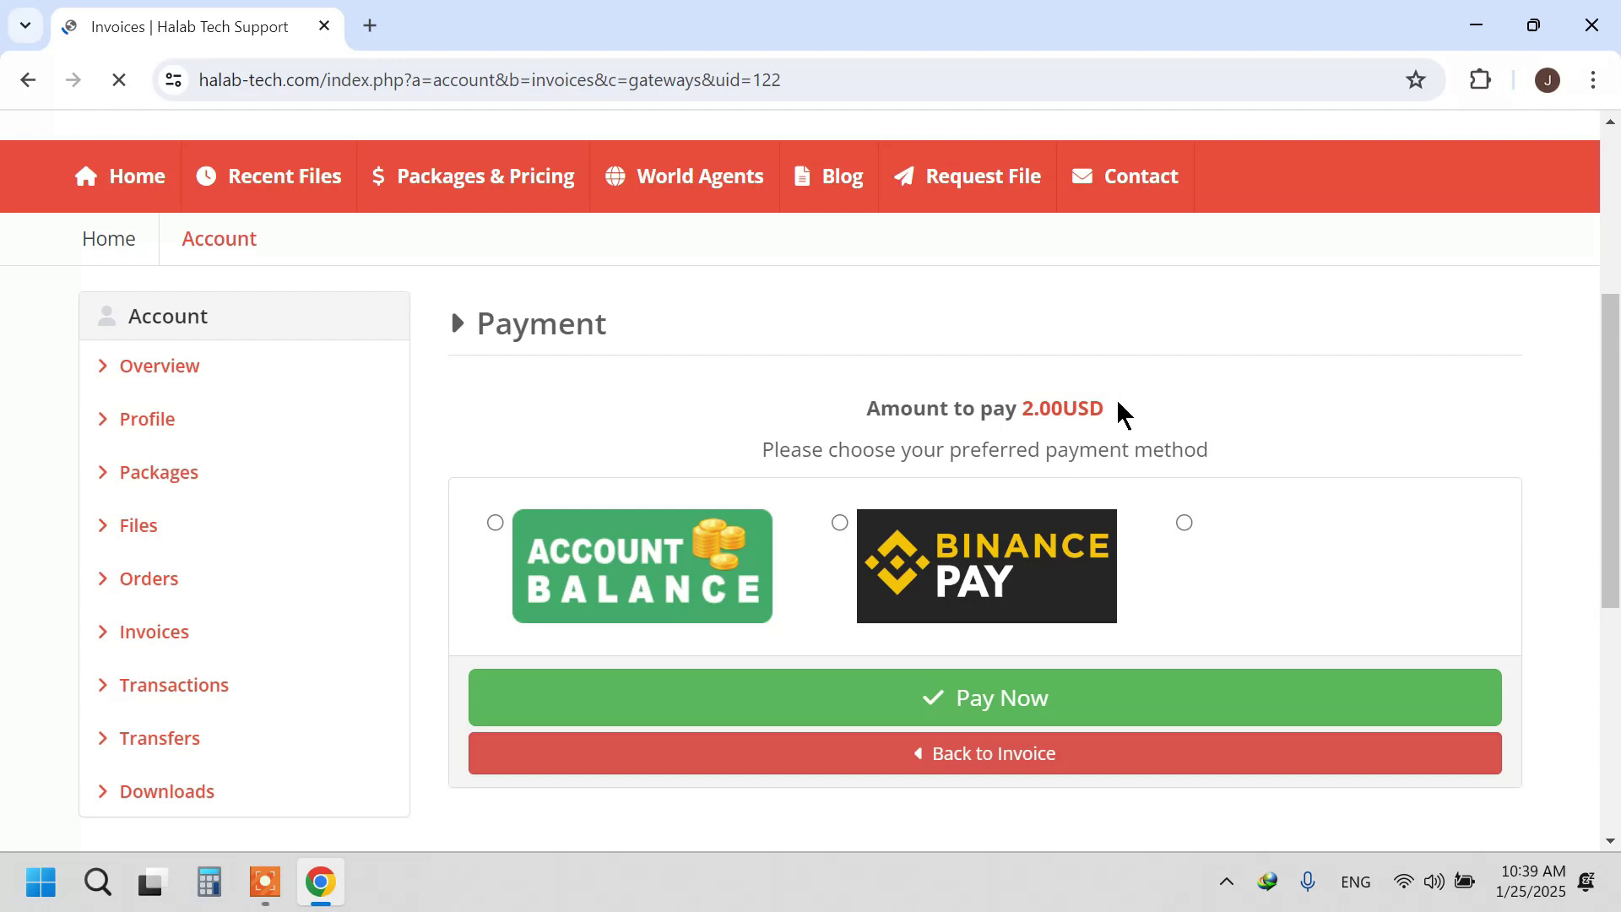
Dismiss the Order Registered notice and pay with the UnionPay/VISA/MasterCard option.
drag(1021, 409, 1128, 416)
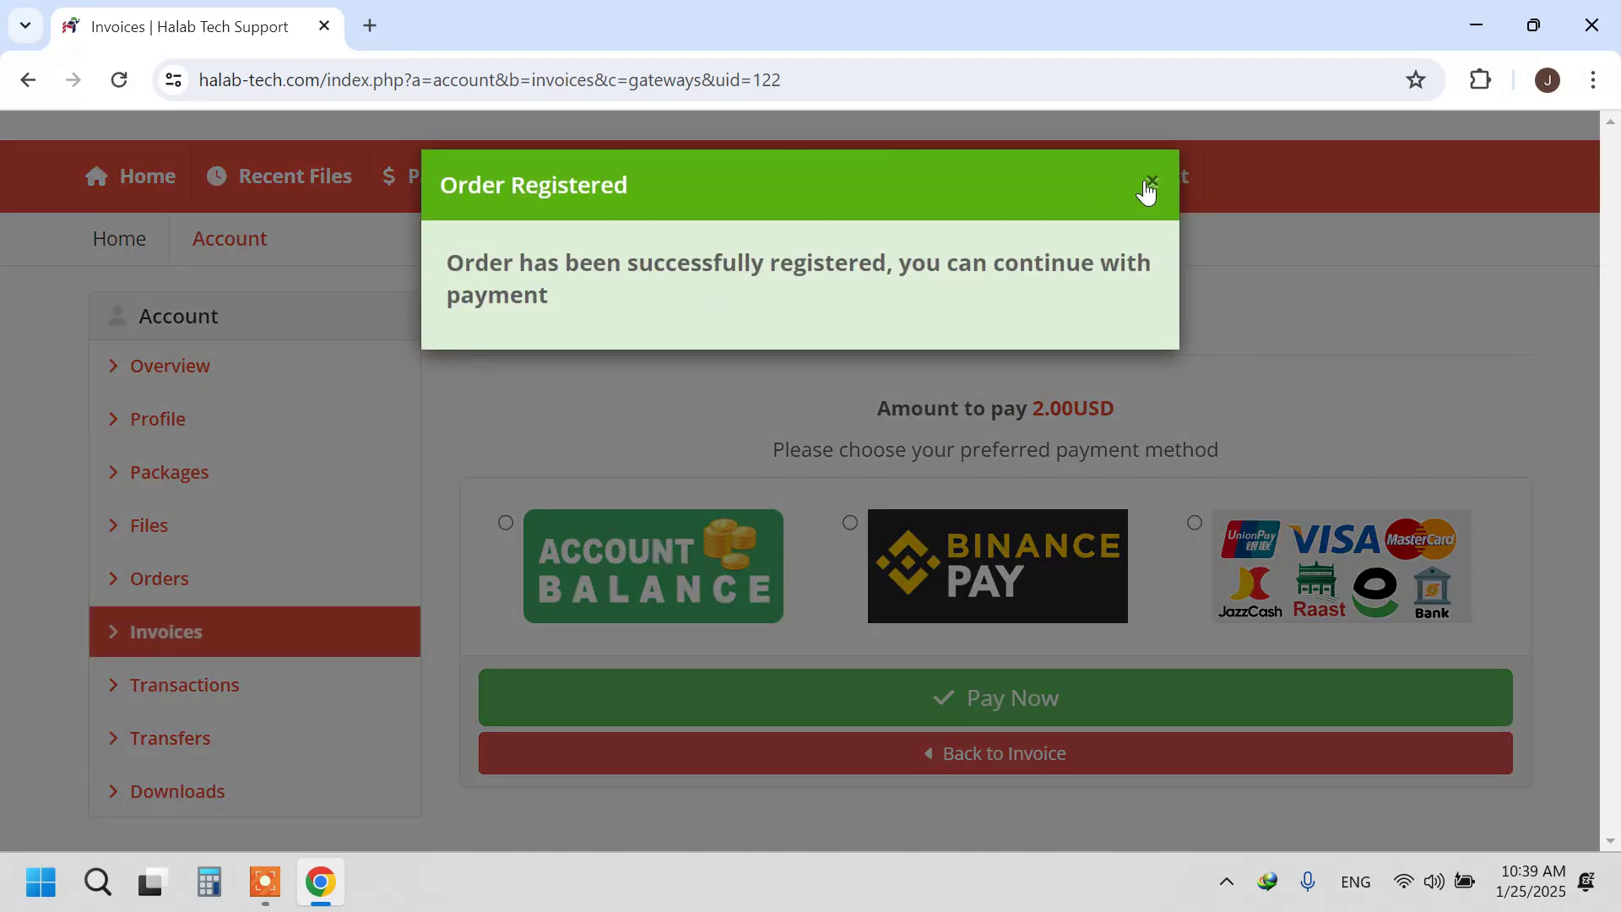
click(1150, 183)
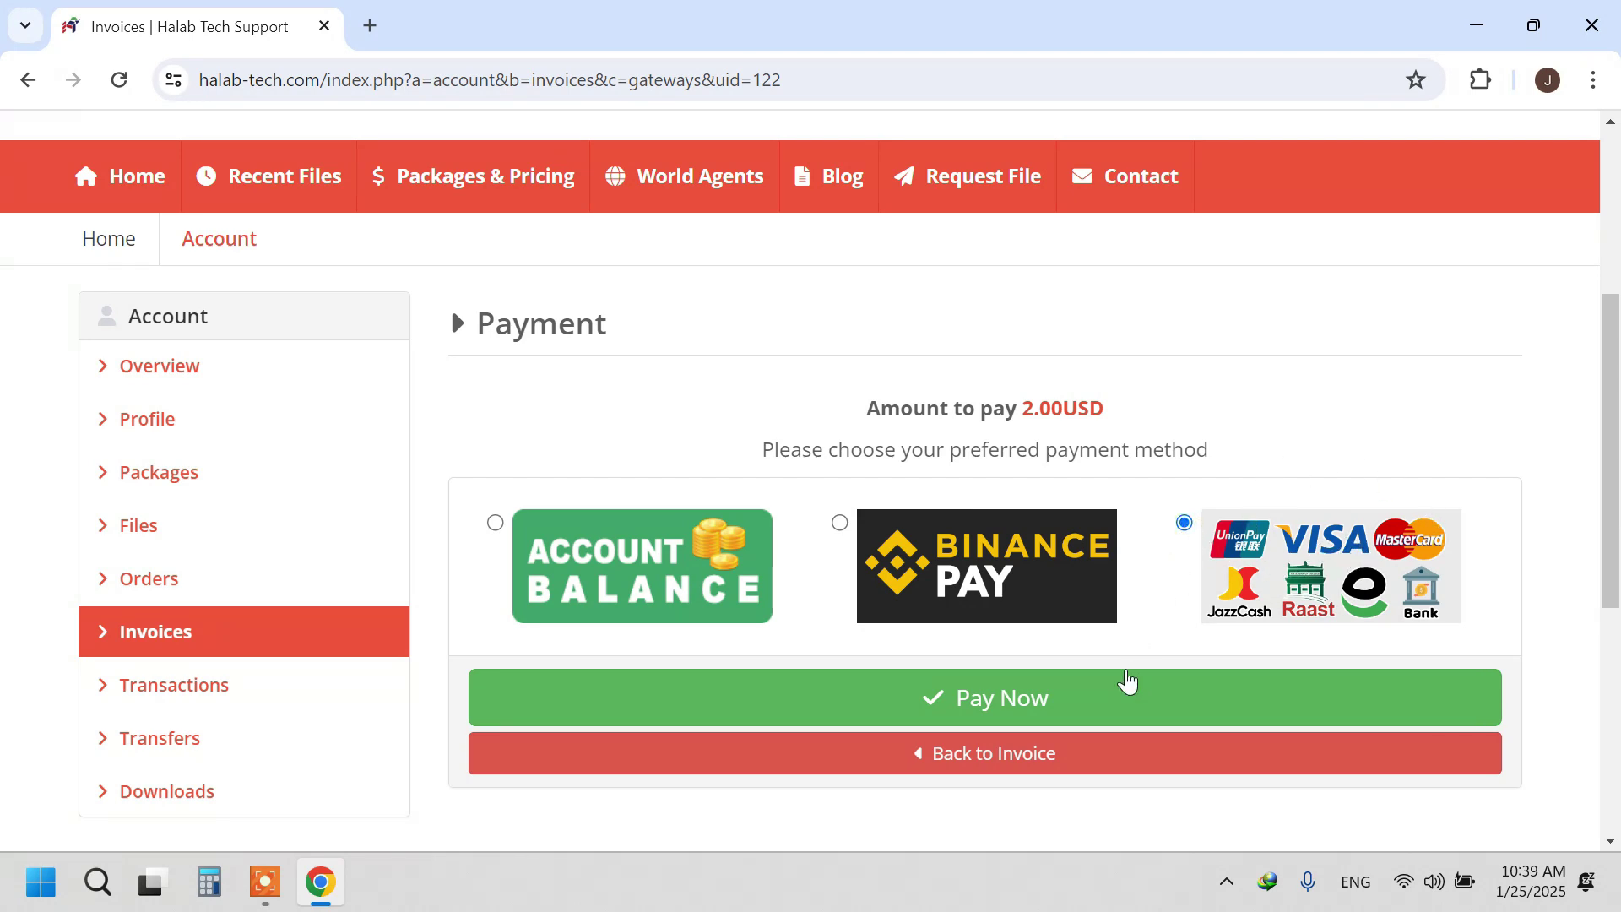
click(1127, 695)
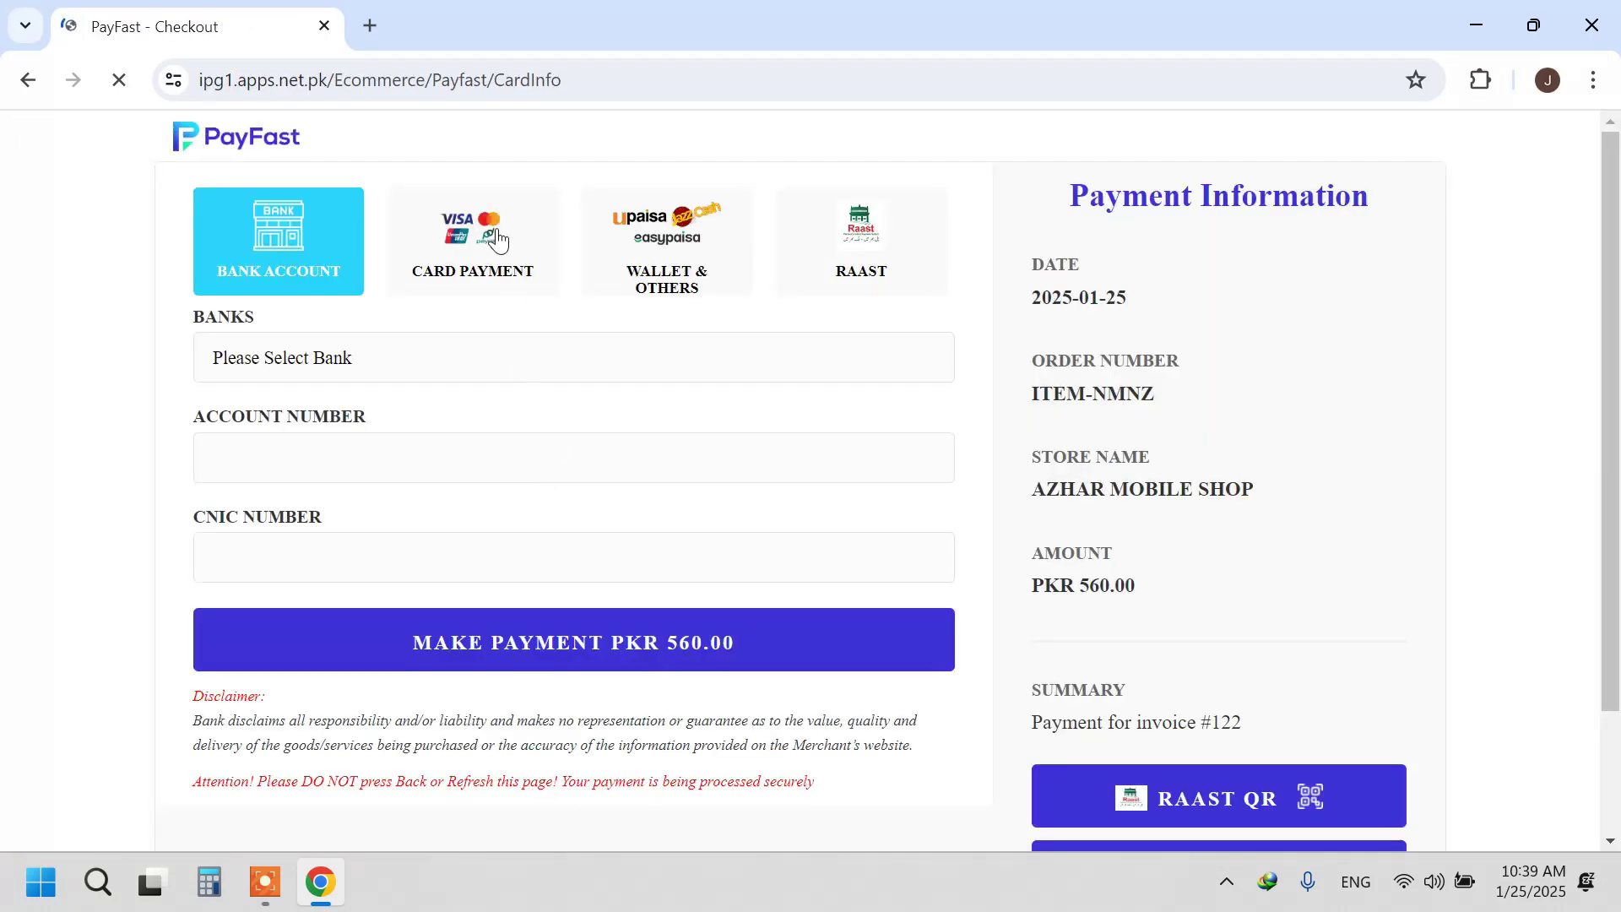
Switch the PayFast checkout to Card Payment, showing the card number field for PKR 560.00.
click(479, 229)
click(422, 360)
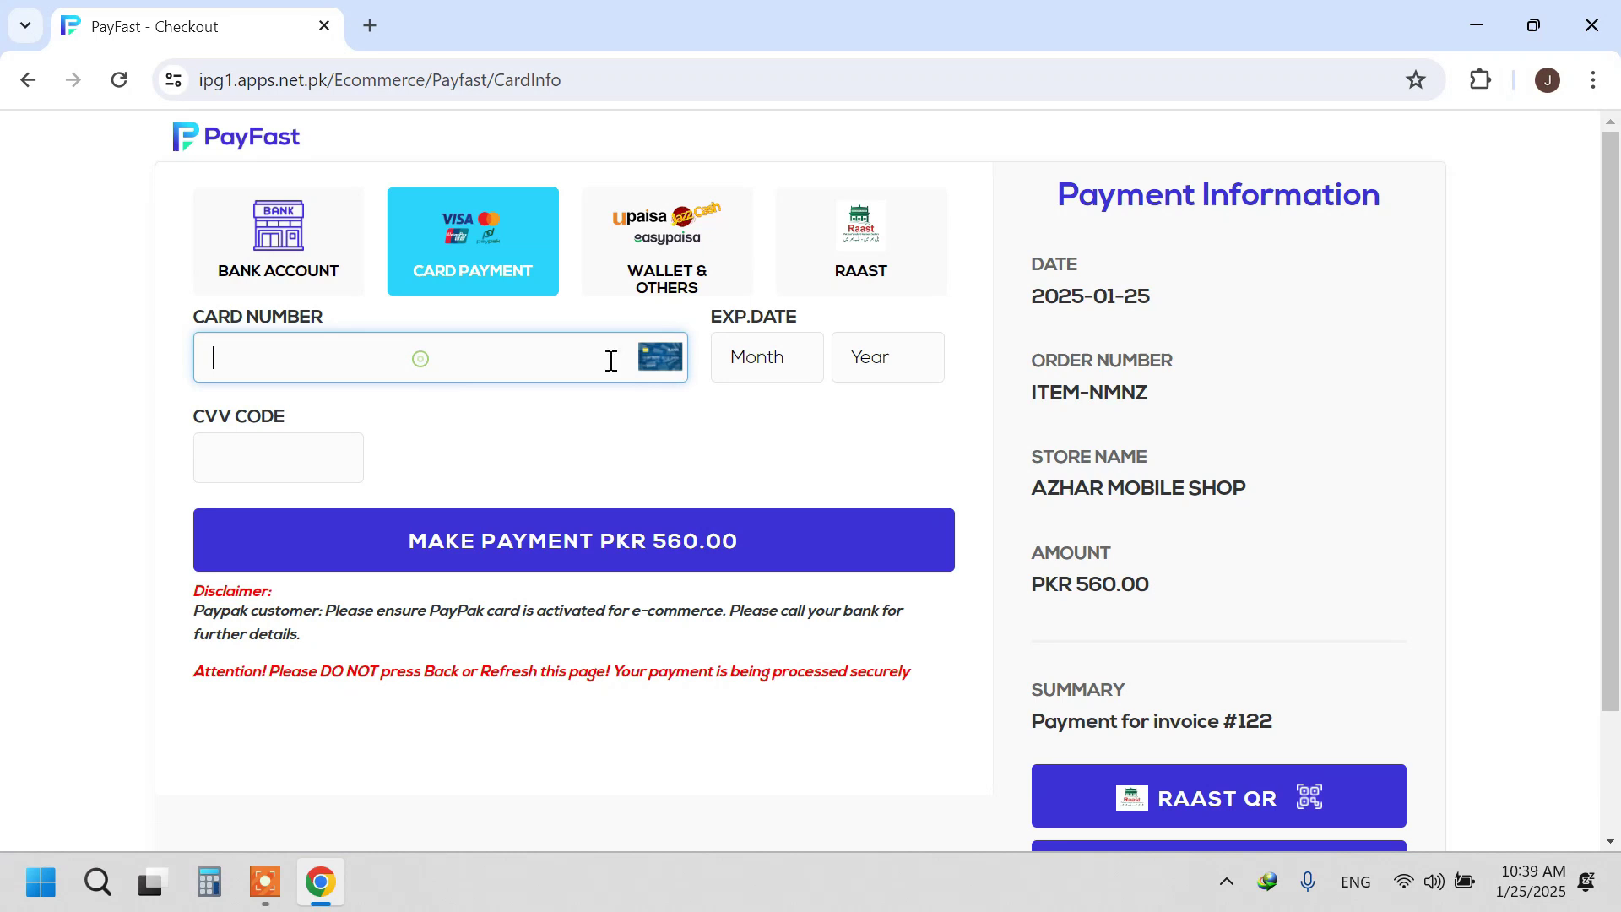
click(473, 241)
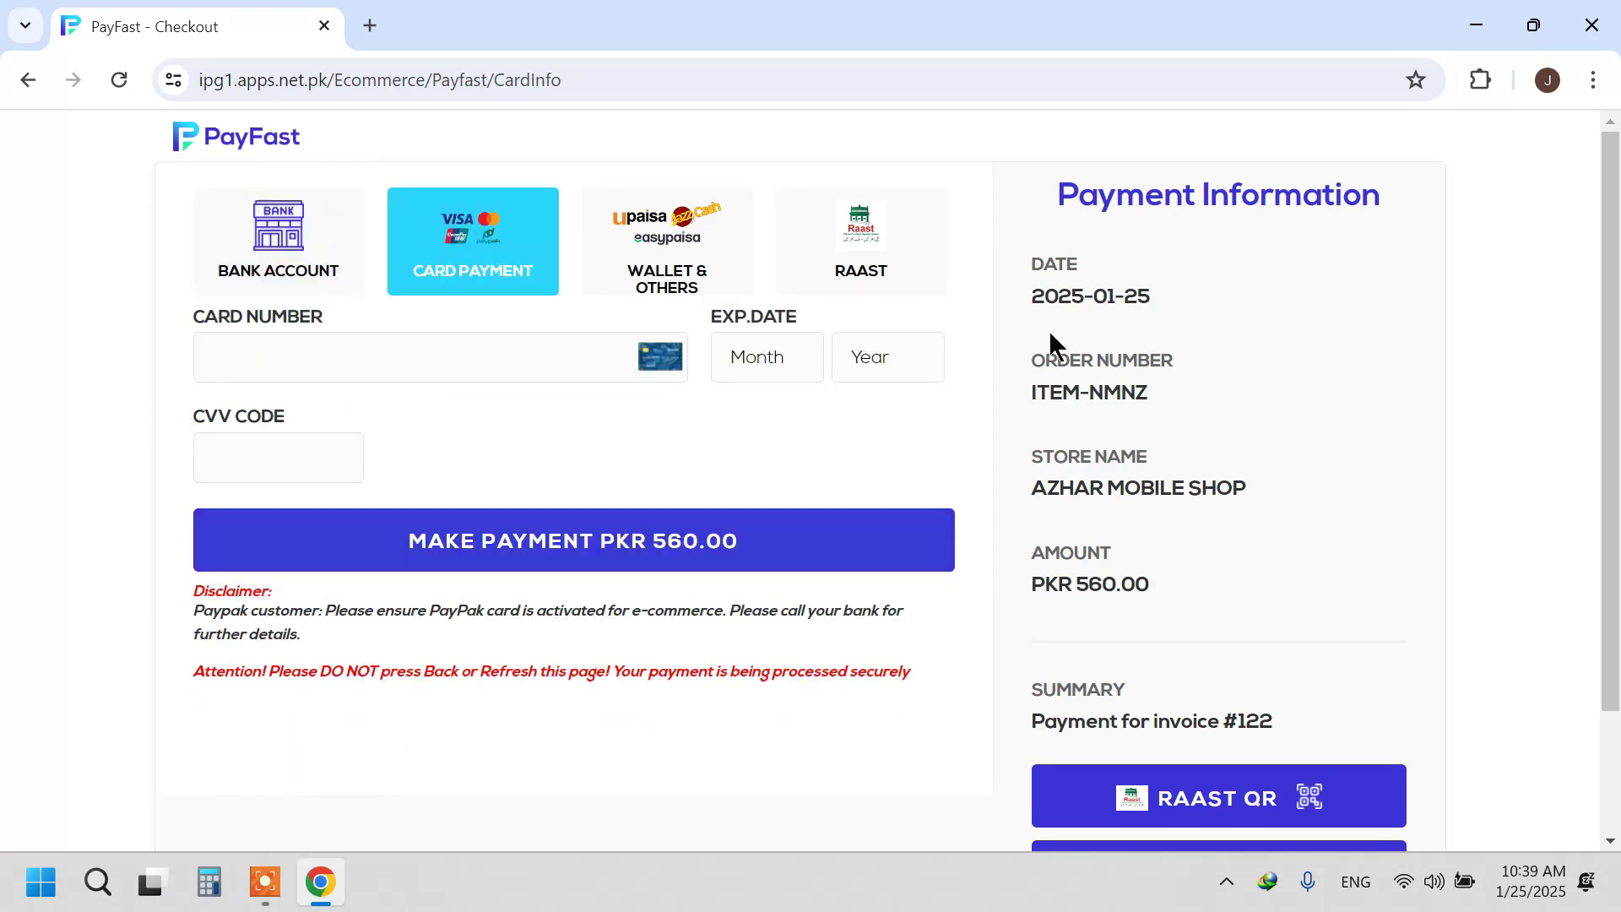